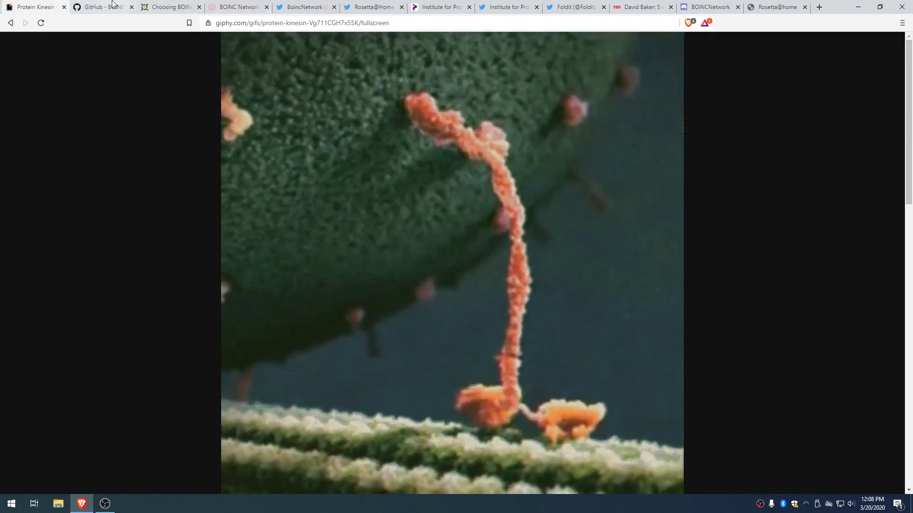
Step: Bring up the Choosing BOINC projects page and scroll down through its project table
key(ctrl+Tab)
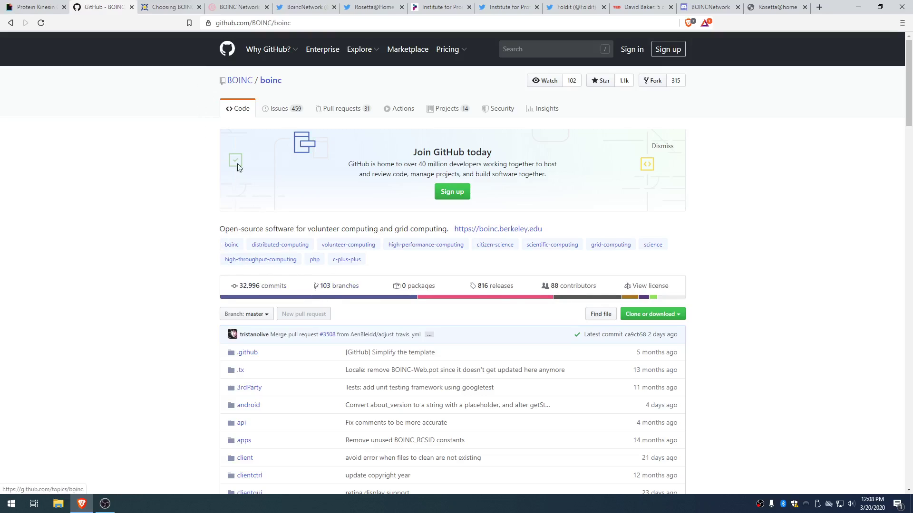
click(181, 9)
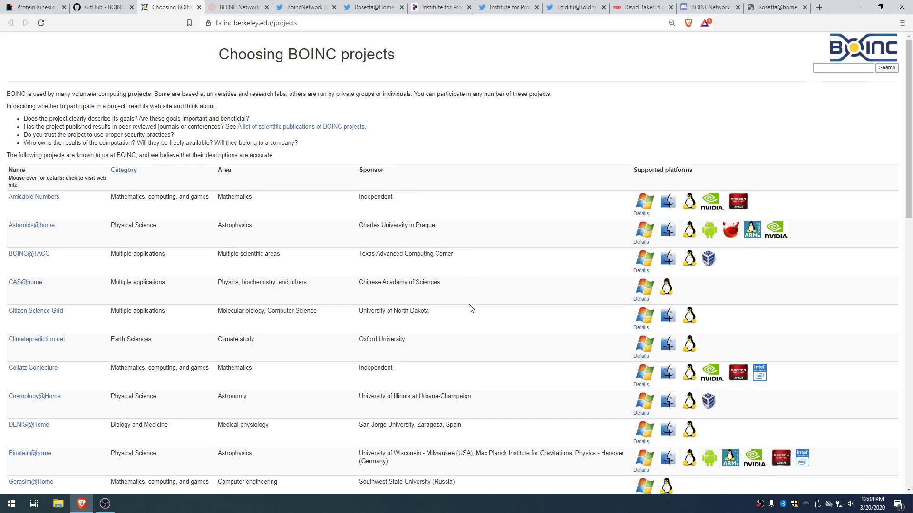
scroll(469, 308, down, 1)
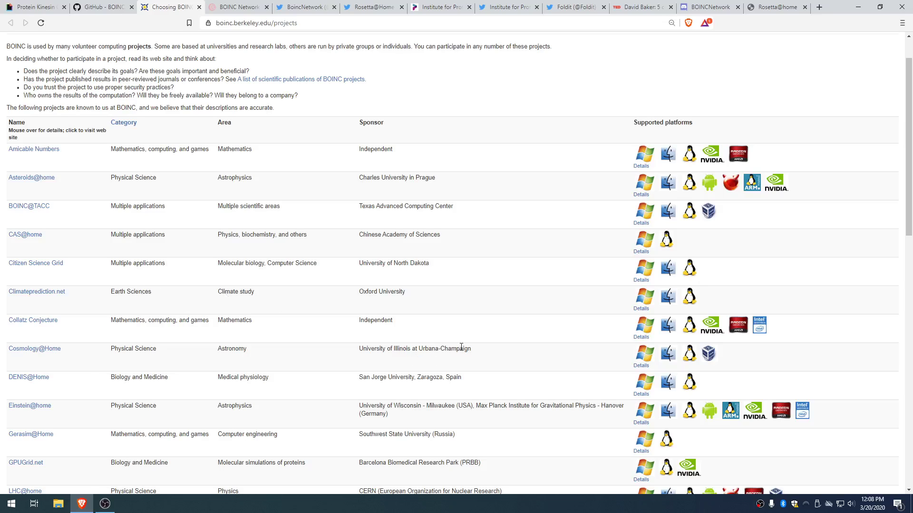
scroll(461, 347, down, 3)
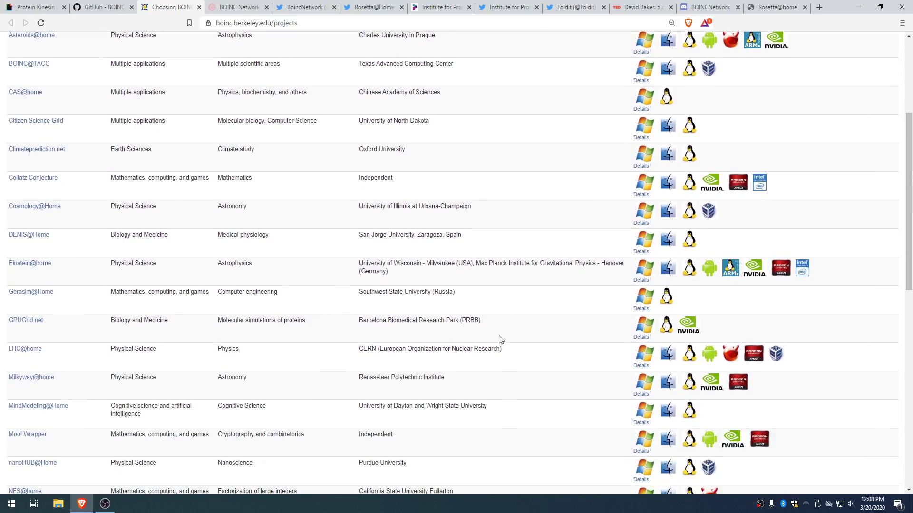
scroll(466, 356, down, 2)
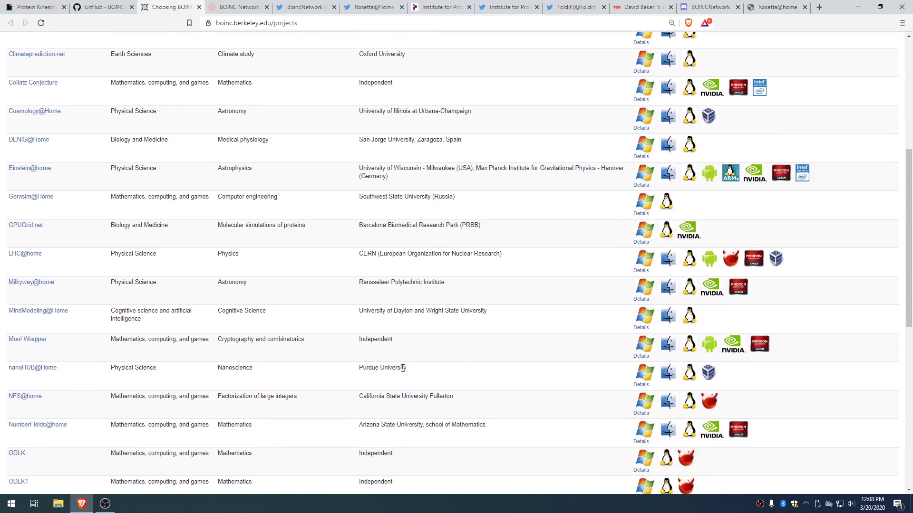
scroll(451, 356, down, 1)
scroll(391, 341, down, 2)
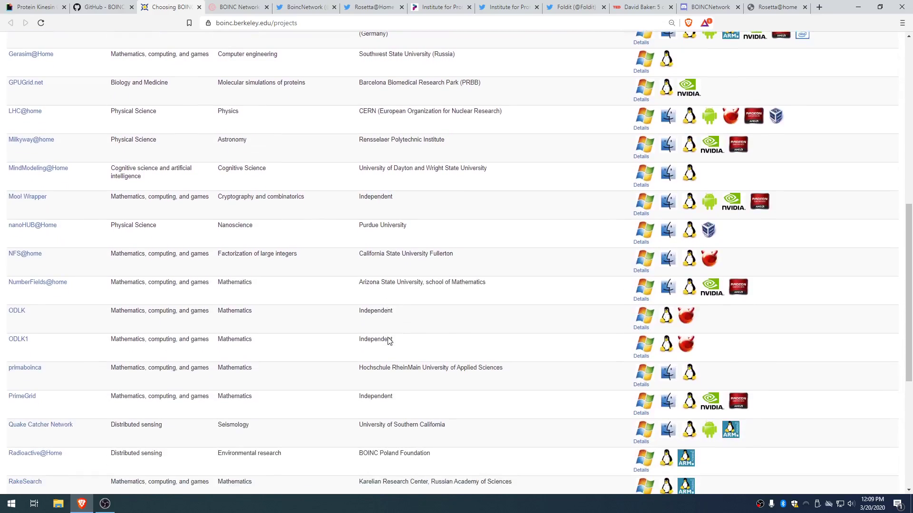
scroll(389, 340, down, 2)
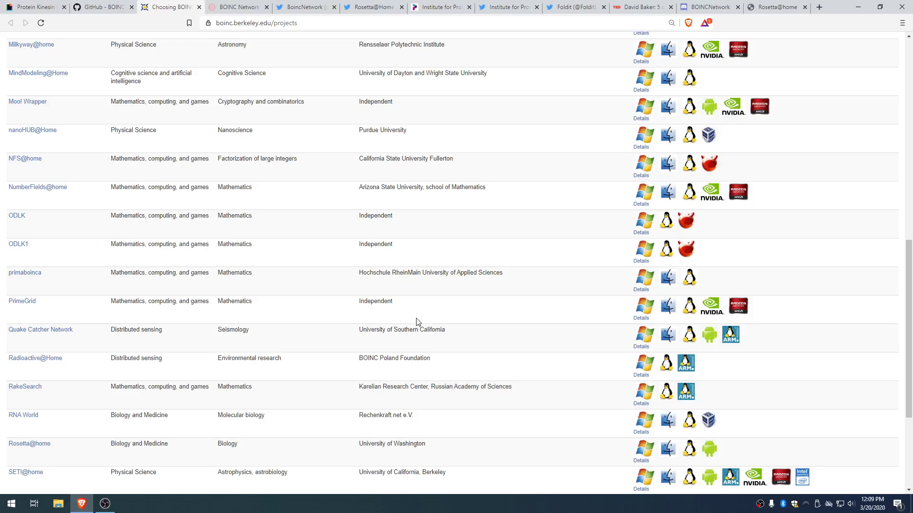
scroll(417, 328, down, 1)
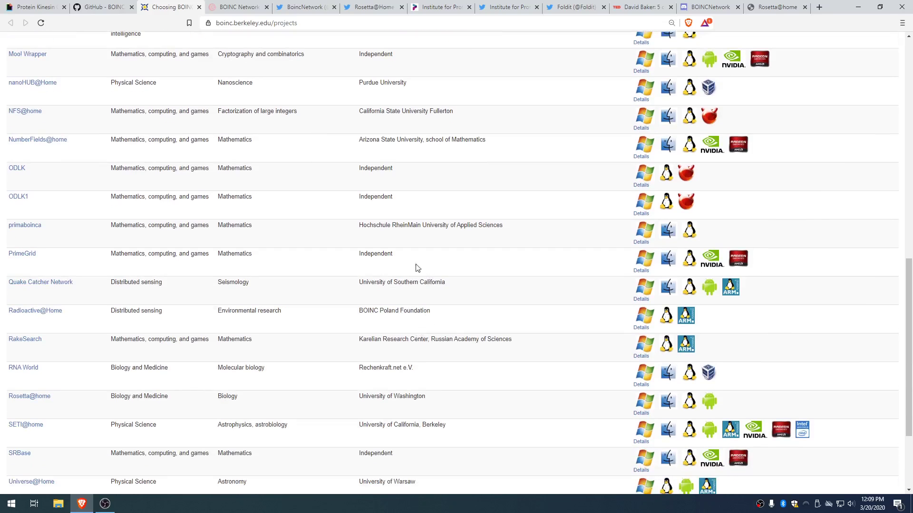
Step: Highlight the PrimeGrid row's sponsor text, deselect it, then scroll back up the table
drag(394, 259, 356, 260)
click(407, 214)
mouse_move(16, 257)
scroll(445, 267, down, 2)
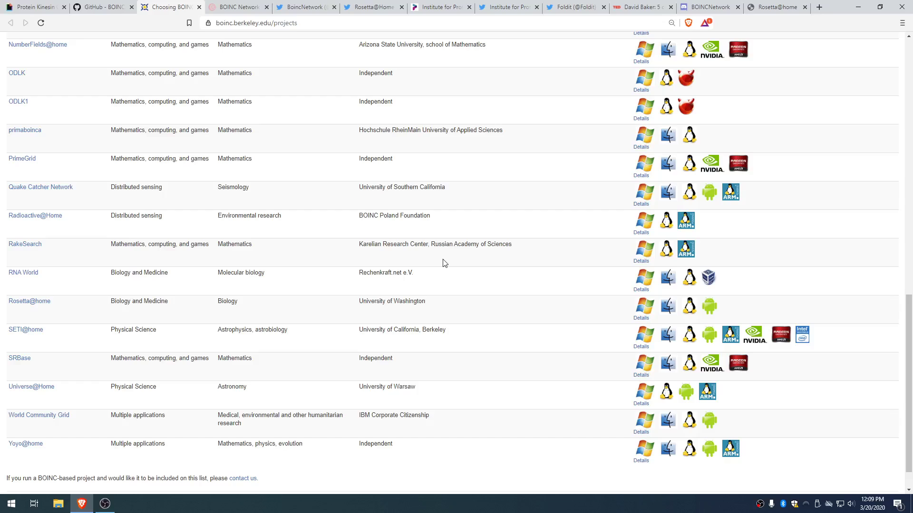
scroll(445, 263, up, 4)
scroll(445, 267, up, 9)
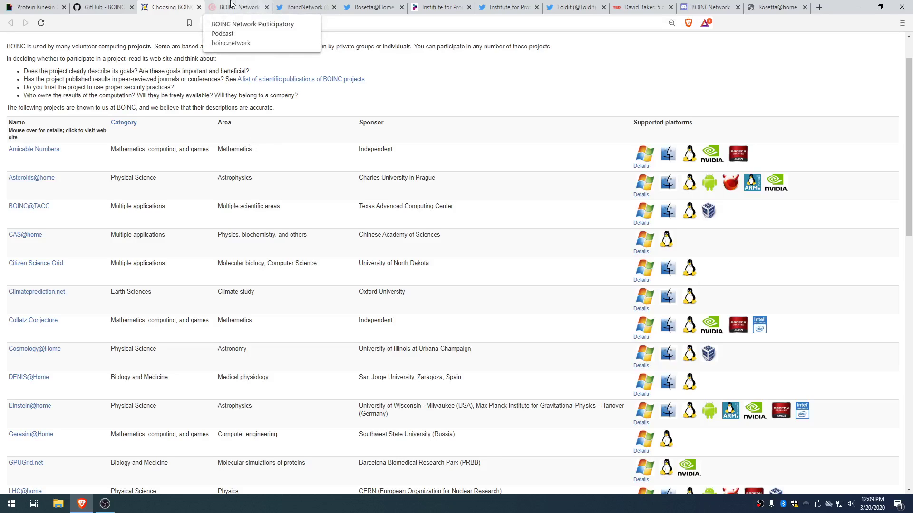
Step: Show the BOINC Network podcast page and scroll through its BOINC Radio episodes
click(232, 6)
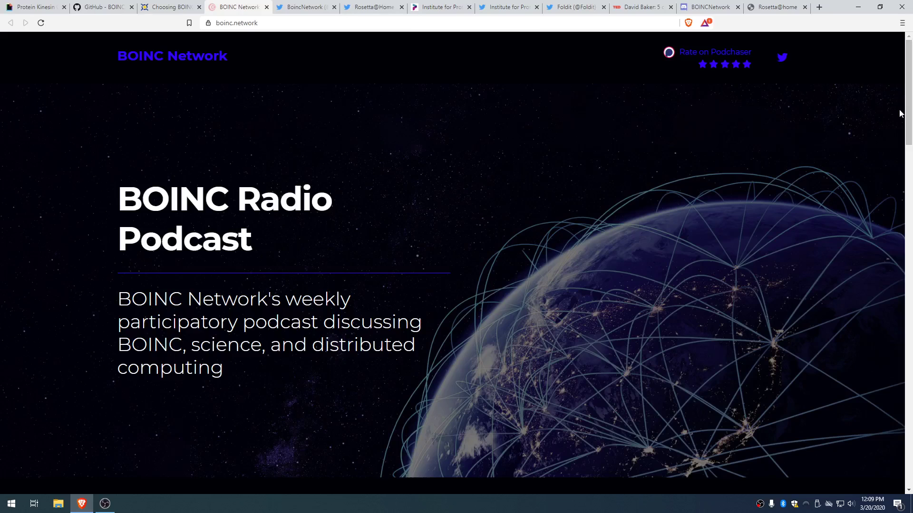
scroll(804, 182, down, 4)
scroll(805, 179, down, 4)
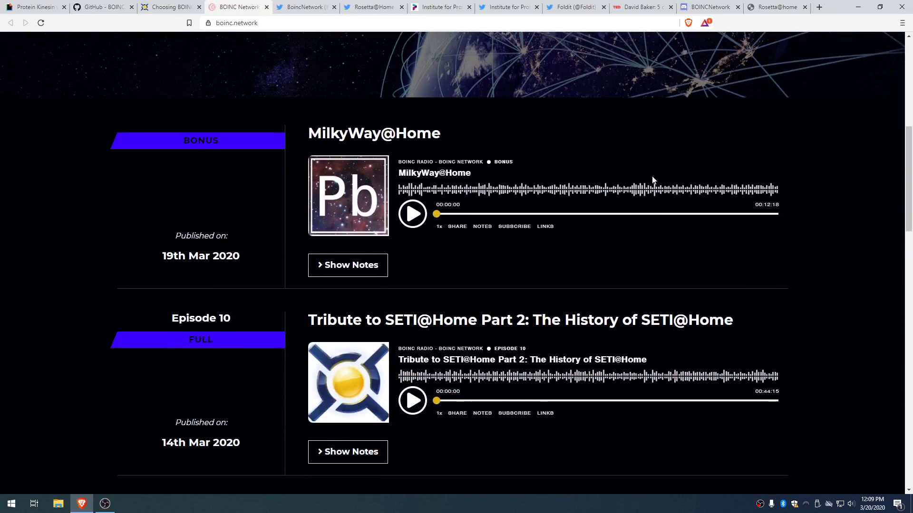
scroll(525, 293, down, 3)
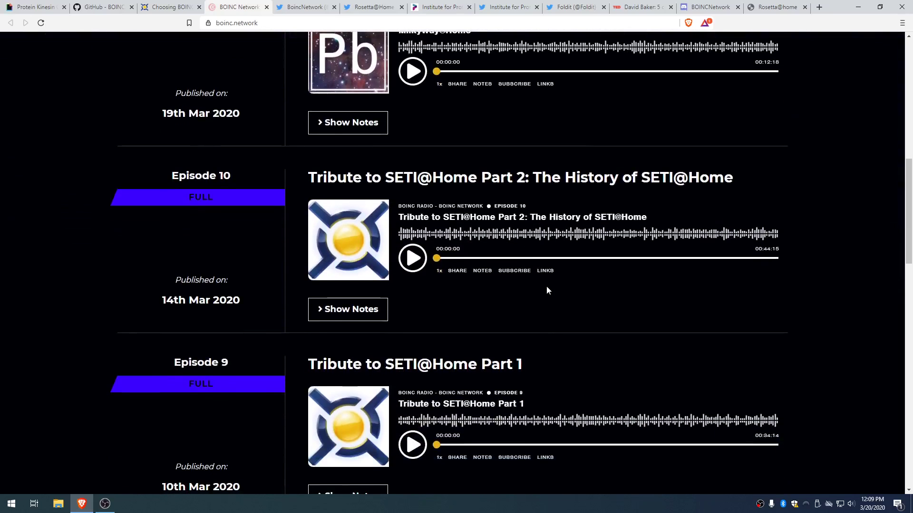
scroll(546, 288, down, 4)
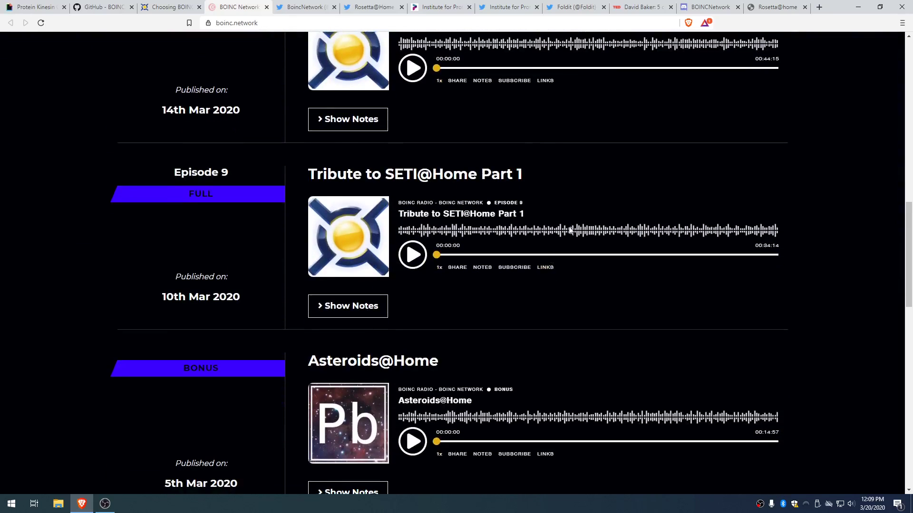
scroll(573, 258, down, 3)
scroll(741, 263, down, 3)
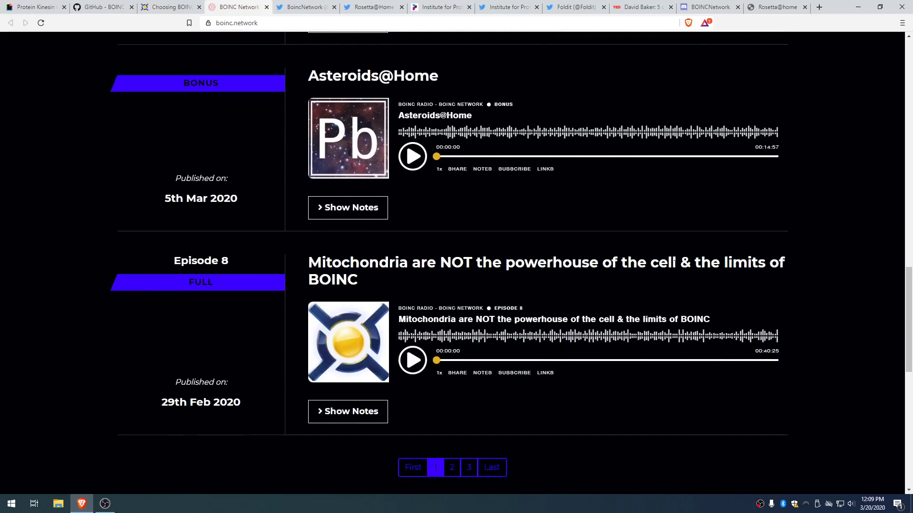
scroll(495, 373, down, 2)
Step: Browse page 2 of the episodes, then show the BoincNetwork Twitter profile
click(452, 373)
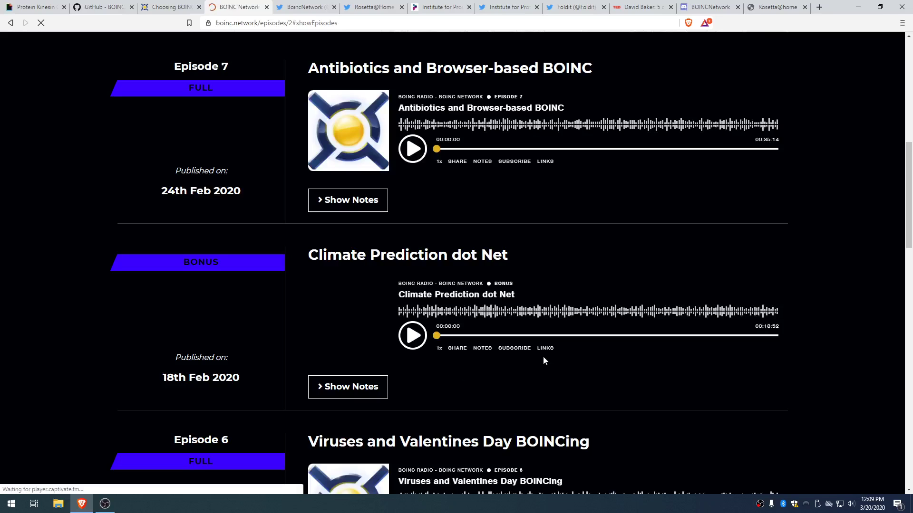
scroll(543, 359, down, 3)
scroll(544, 360, down, 5)
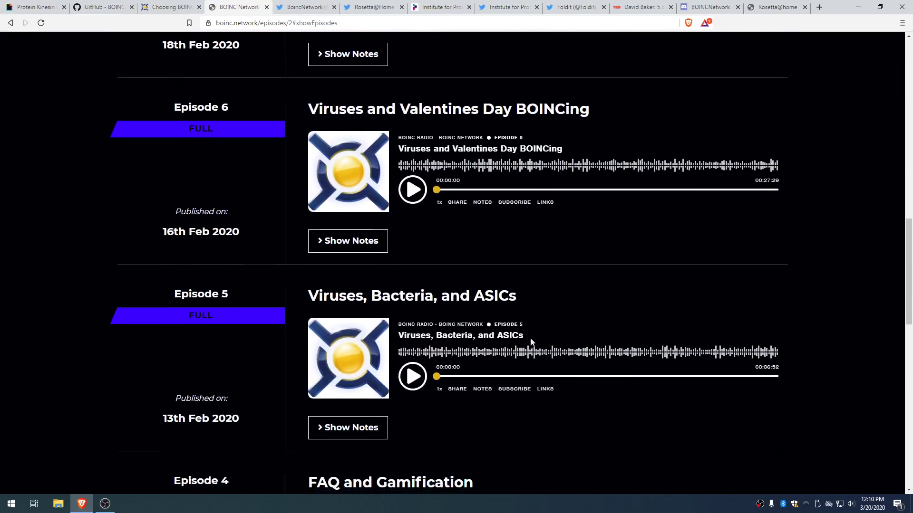
scroll(502, 221, down, 2)
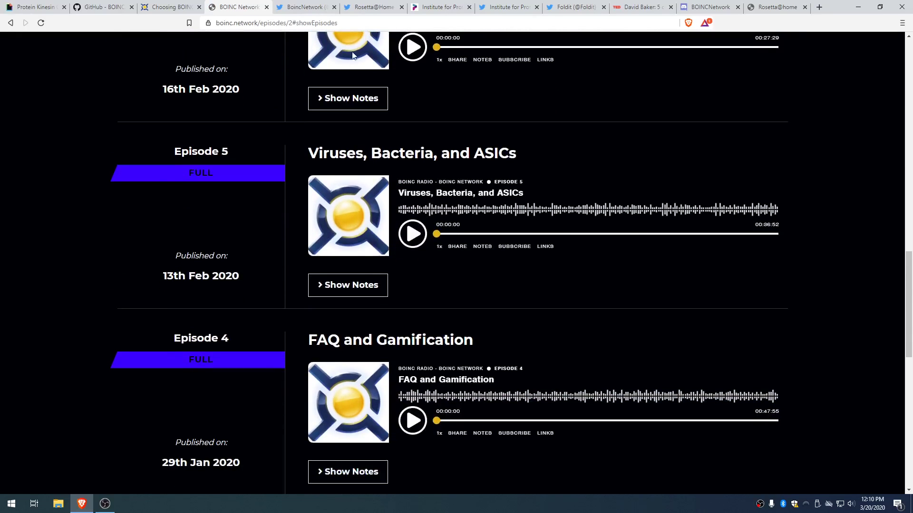
click(304, 7)
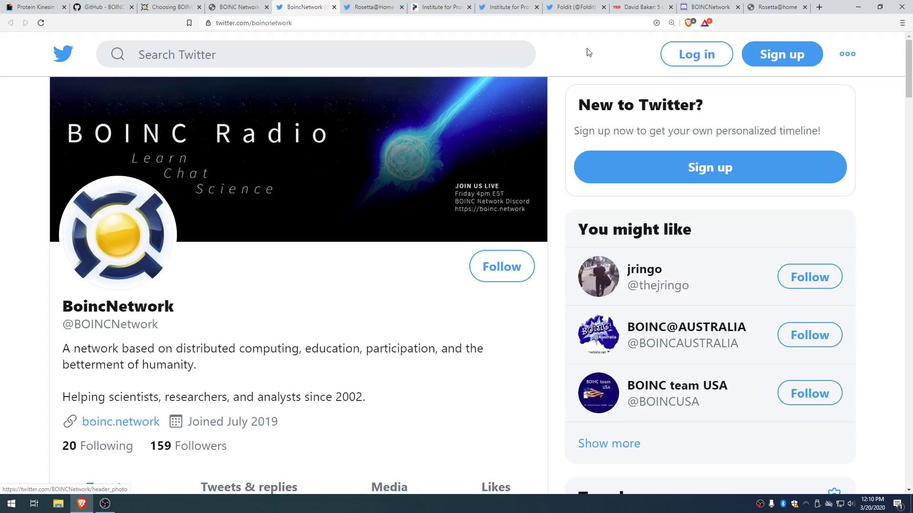
Step: View the BOINCNetwork Discord invite (166 members), then the Rosetta@Home Twitter profile
click(697, 2)
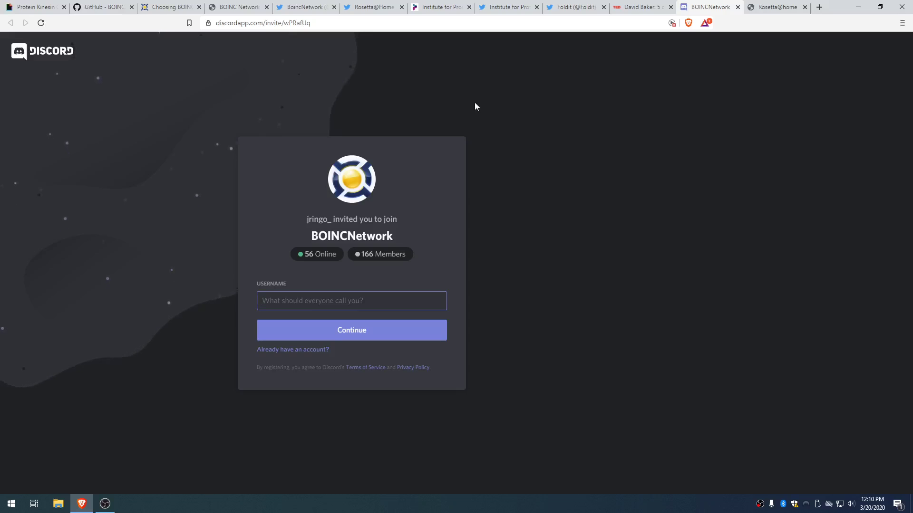
click(359, 10)
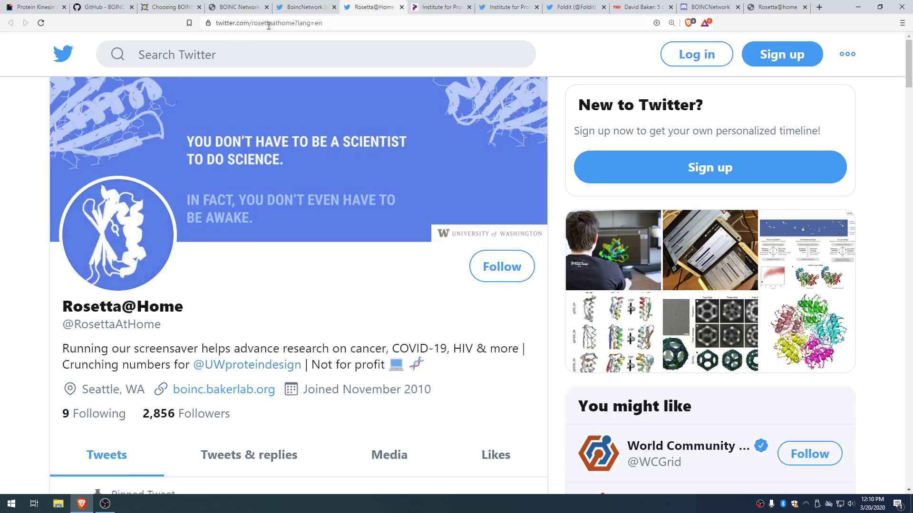
Step: View the ipd.uw.edu site, UWproteindesign and Foldit Twitter profiles, then the TED protein-design talk
click(433, 7)
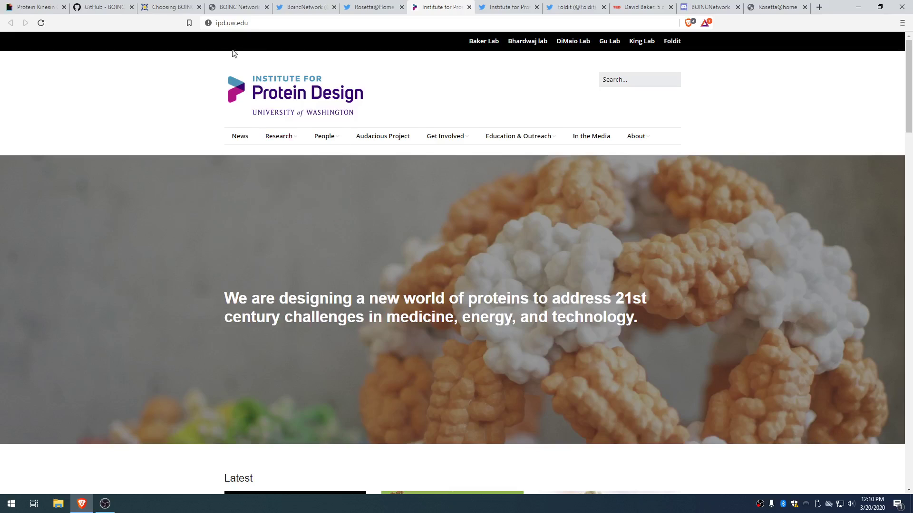
click(503, 7)
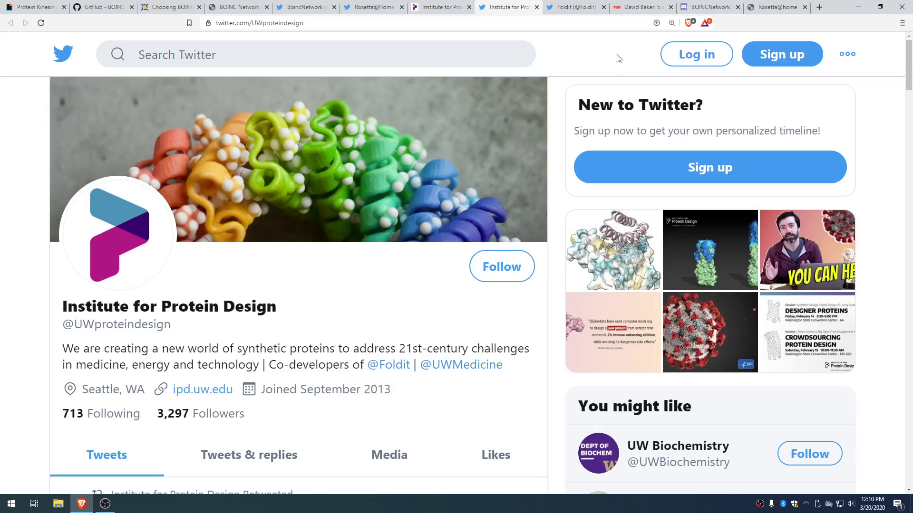
click(573, 5)
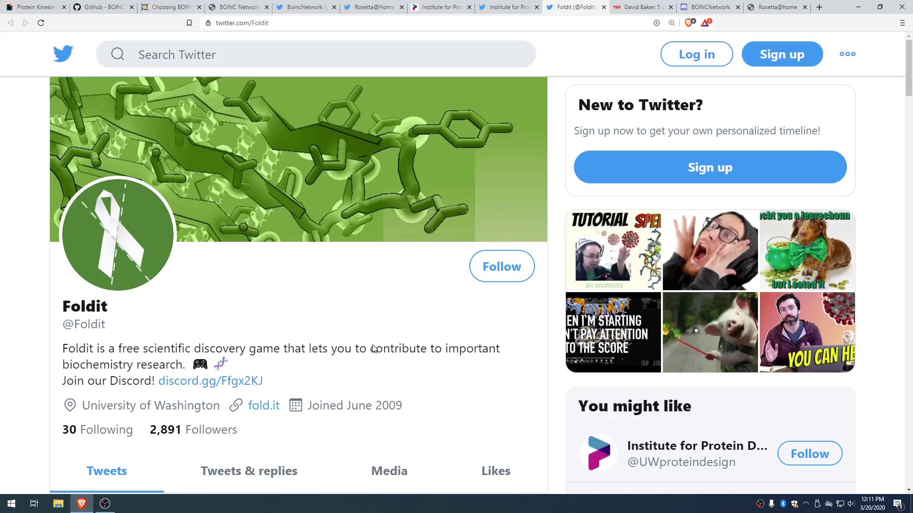
click(637, 7)
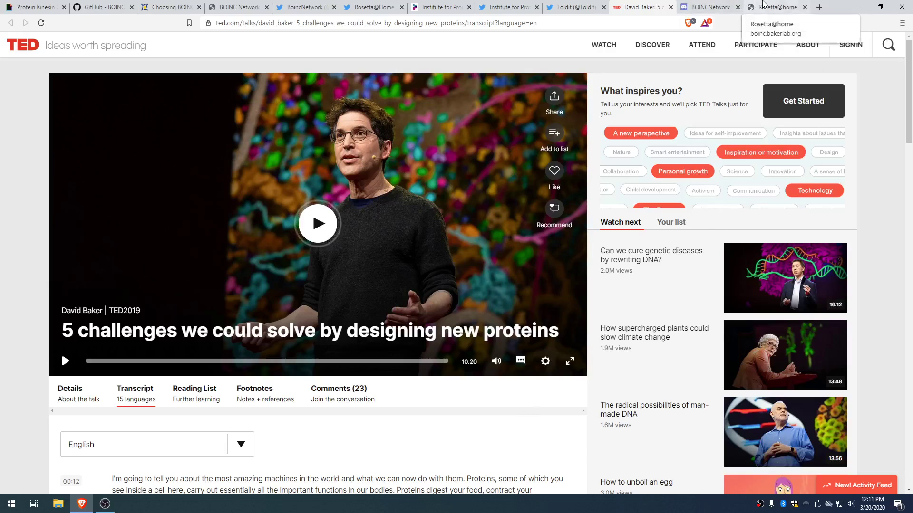
Step: Switch to the Rosetta@home homepage at boinc.bakerlab.org
click(763, 6)
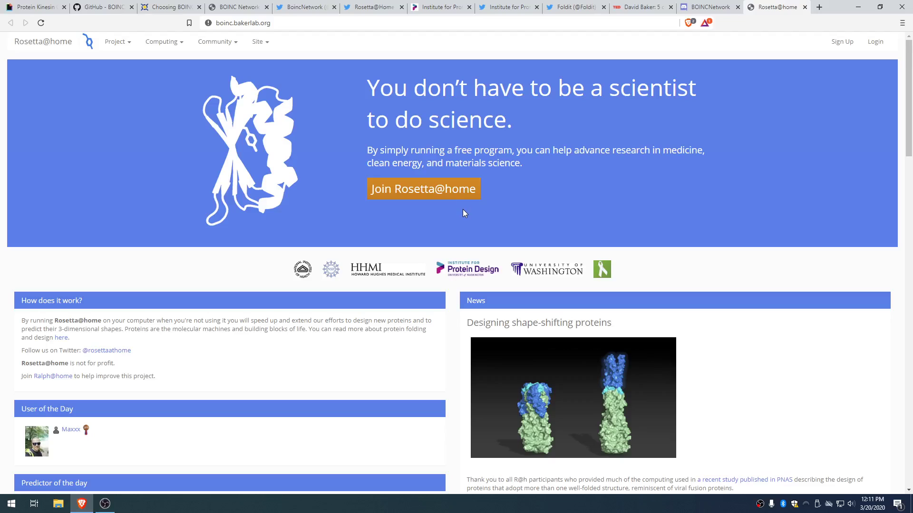
Step: Return to the Choosing BOINC projects list and scroll down it
click(169, 7)
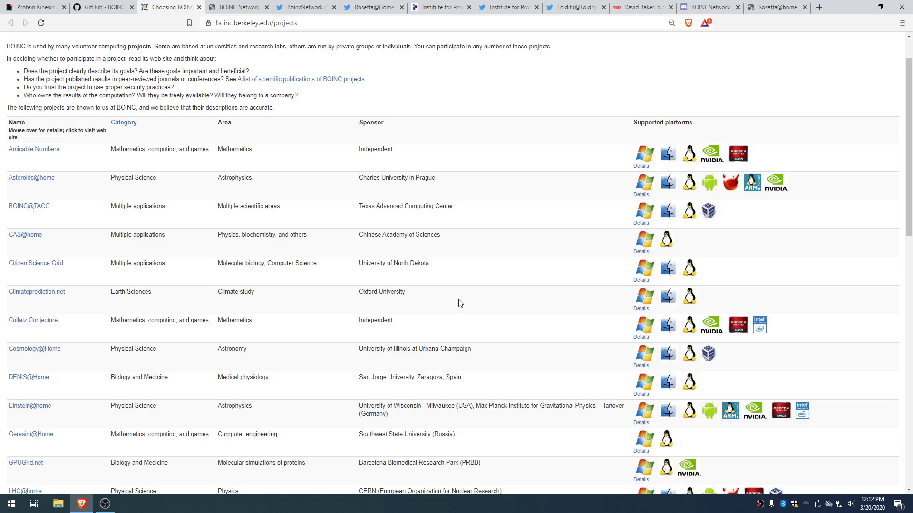
scroll(412, 306, down, 7)
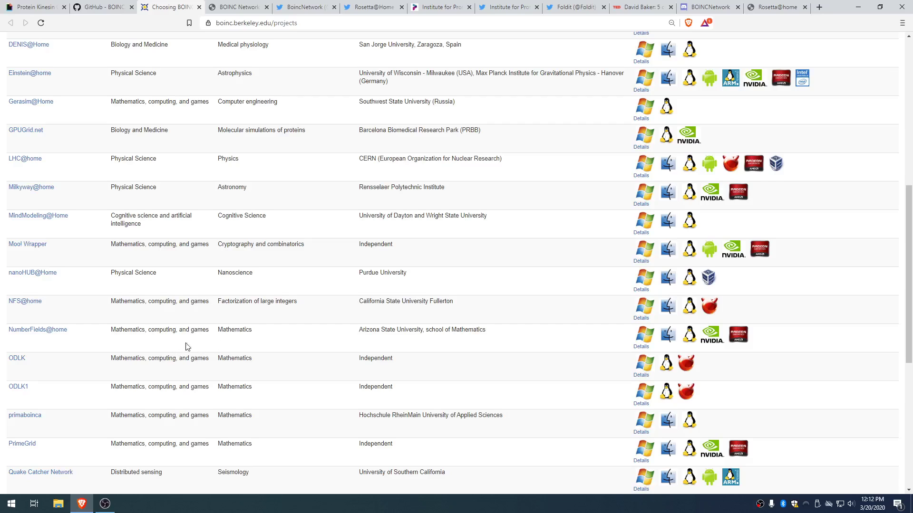
scroll(186, 343, down, 3)
scroll(113, 380, down, 2)
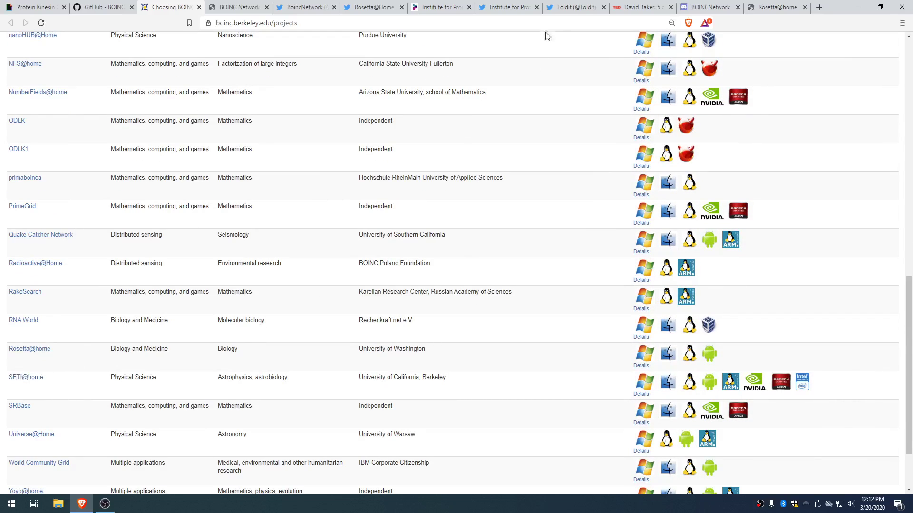
Step: Show the Join Rosetta@home page, read Rules and Policies in a new tab, then close it
click(773, 6)
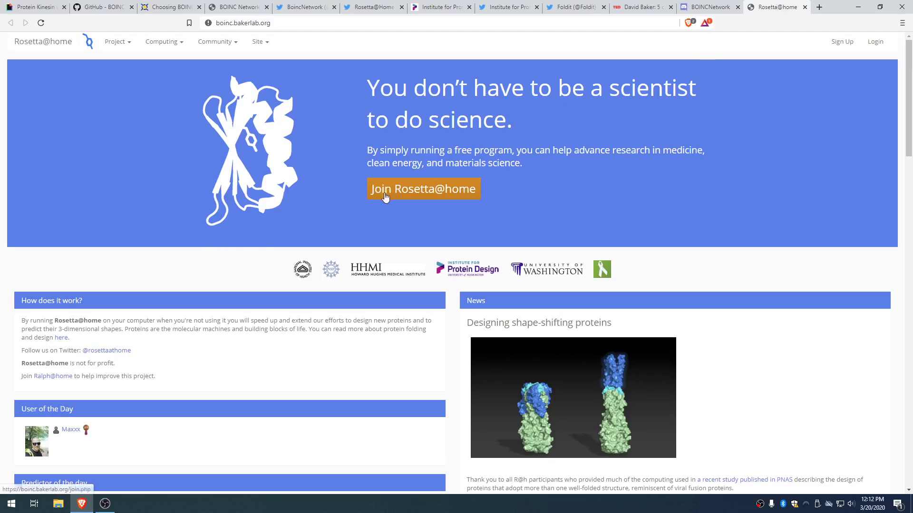
click(459, 192)
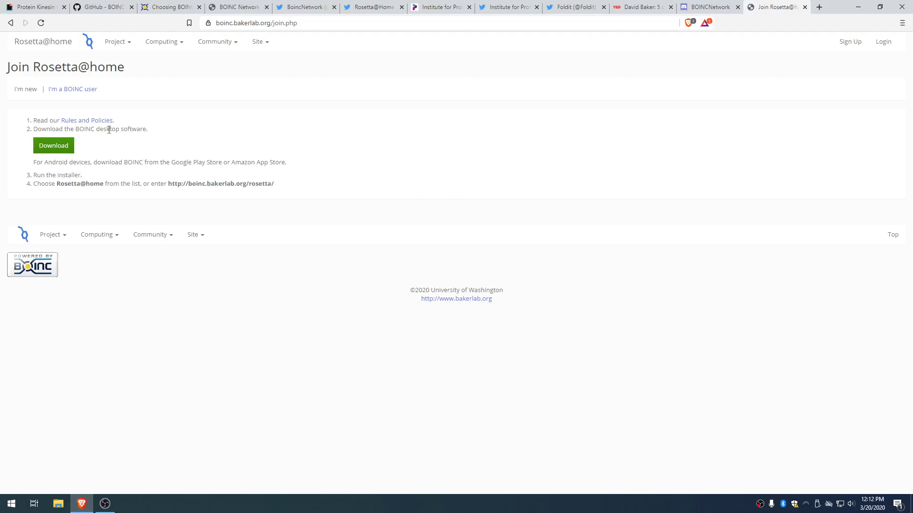
right_click(105, 121)
click(138, 130)
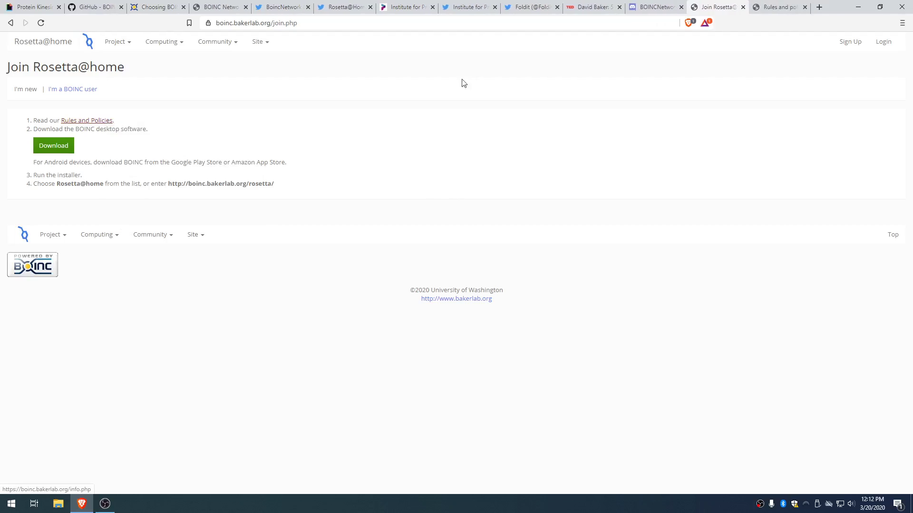
click(780, 5)
scroll(544, 152, down, 1)
scroll(551, 150, up, 1)
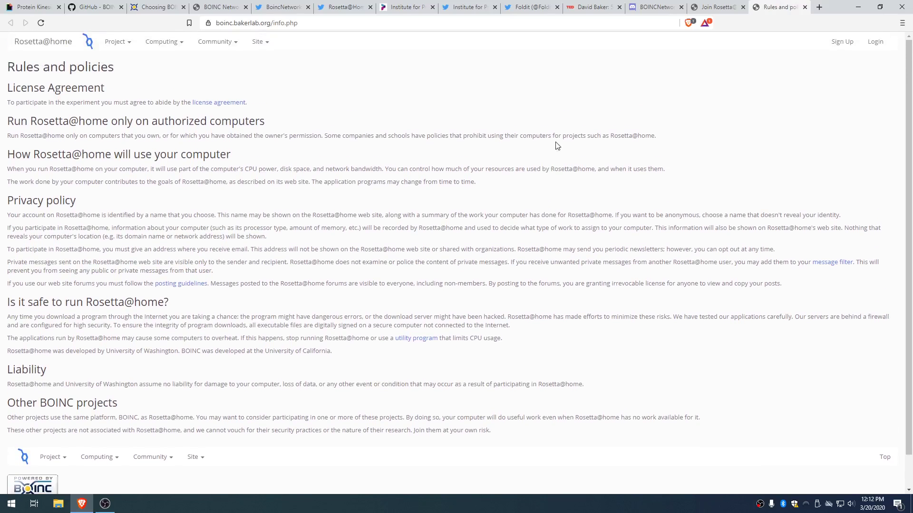
click(806, 7)
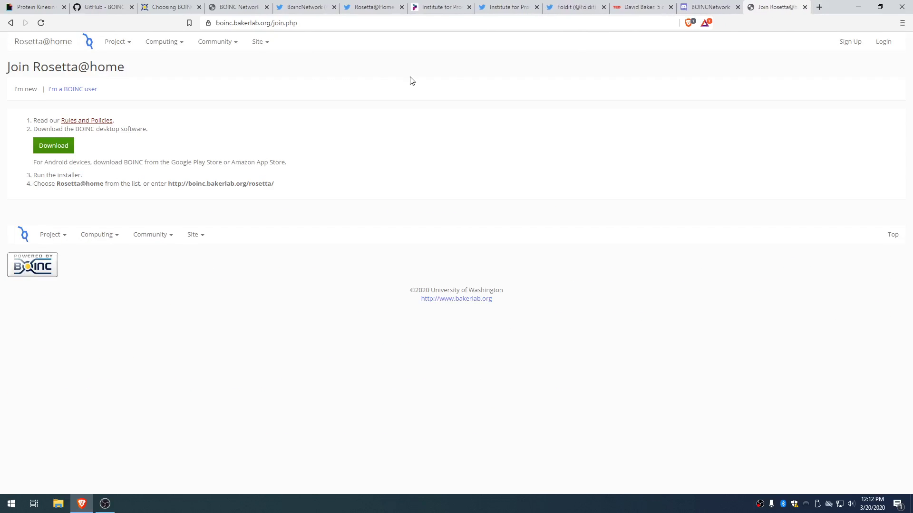
Step: Download the BOINC 7.14.2 Windows 64-bit installer and run it
click(40, 151)
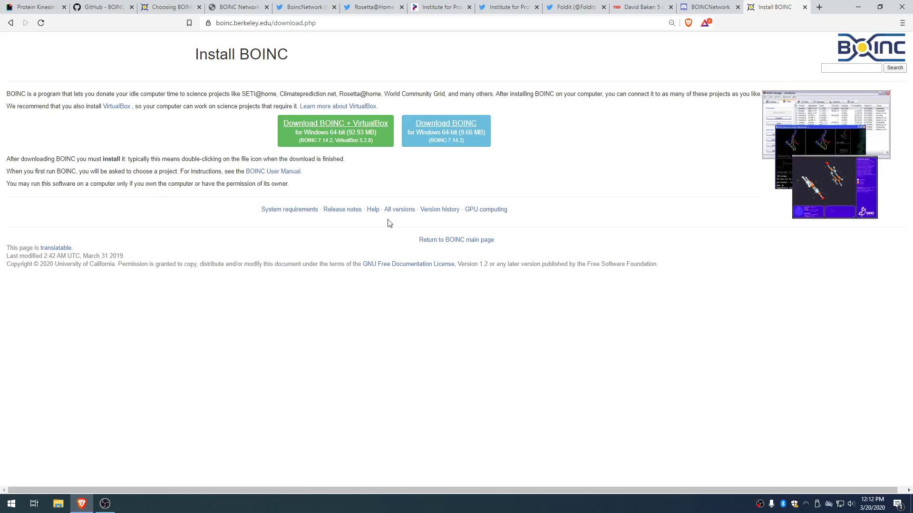
click(464, 127)
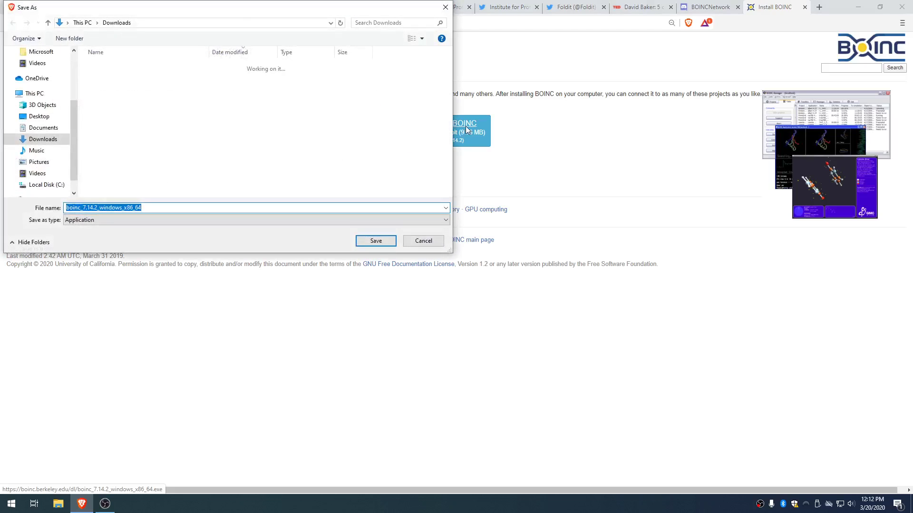
key(Return)
click(52, 479)
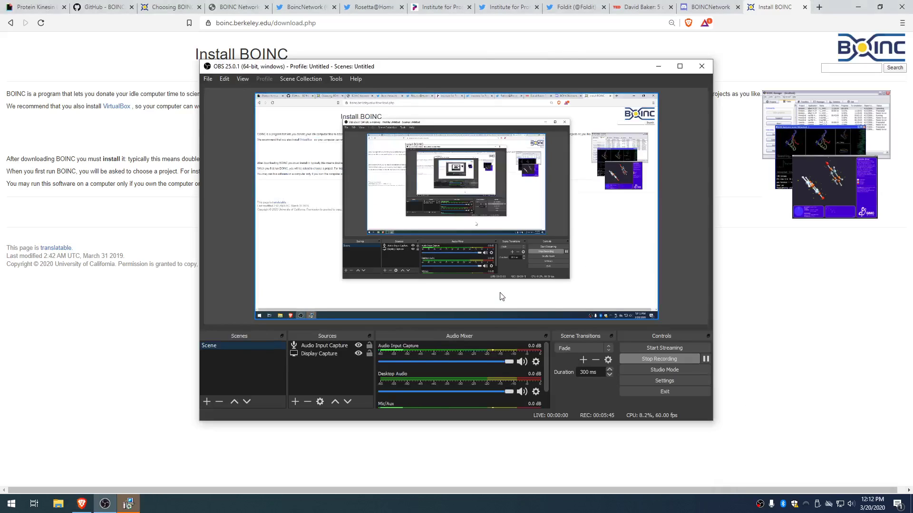
Step: Install BOINC with the license accepted and the default folder, finishing with BOINC Manager launched
click(660, 65)
click(503, 328)
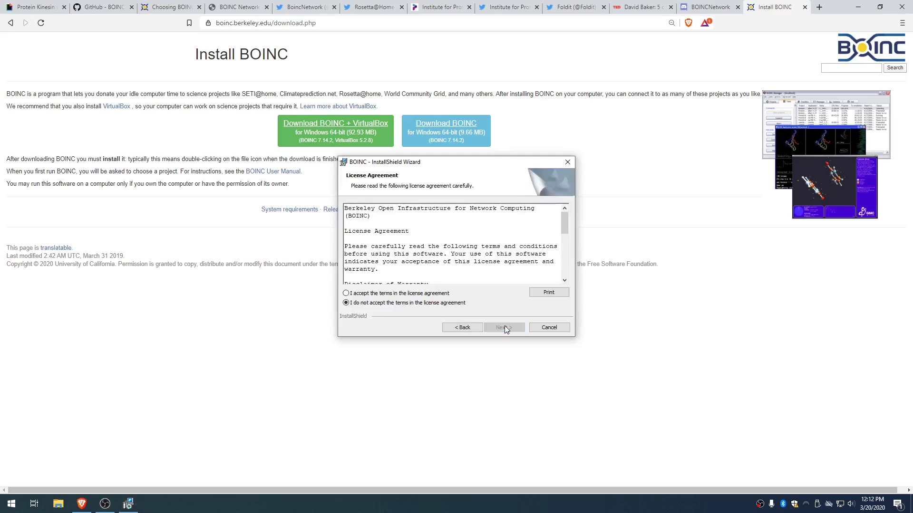
click(433, 294)
click(493, 329)
click(495, 330)
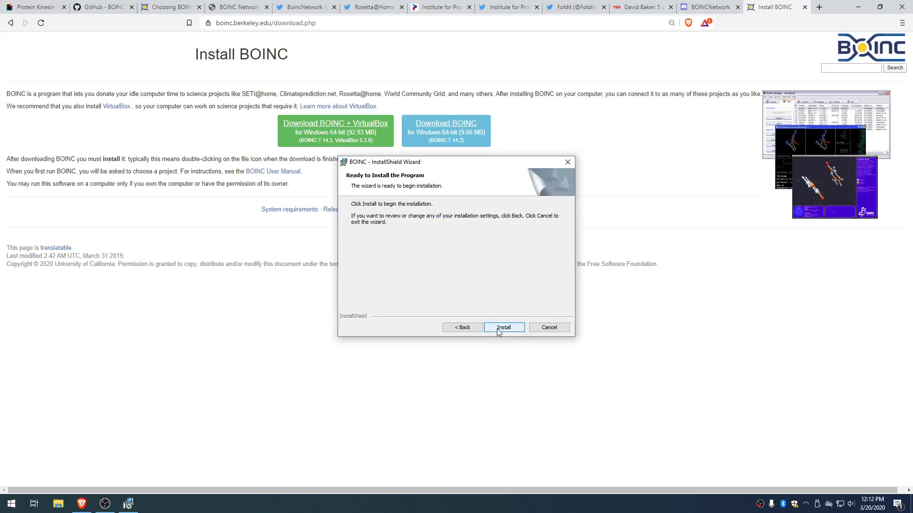
click(498, 329)
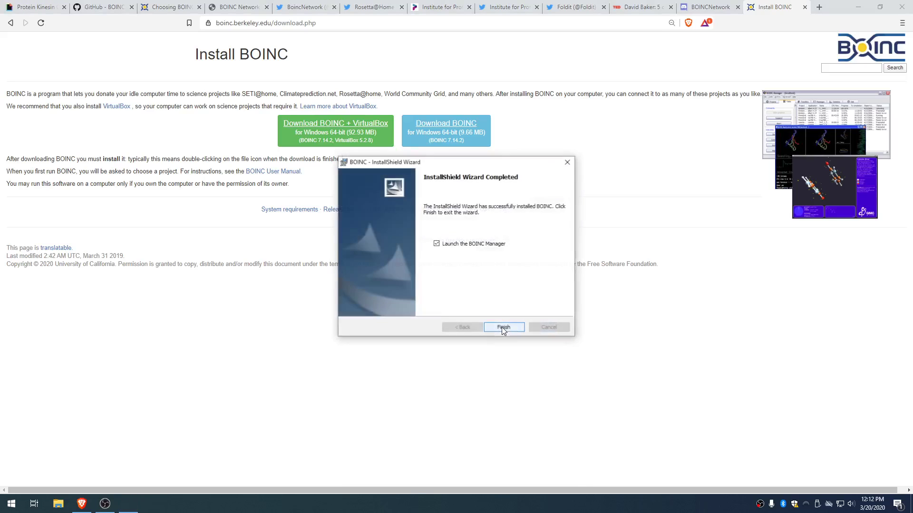
click(505, 327)
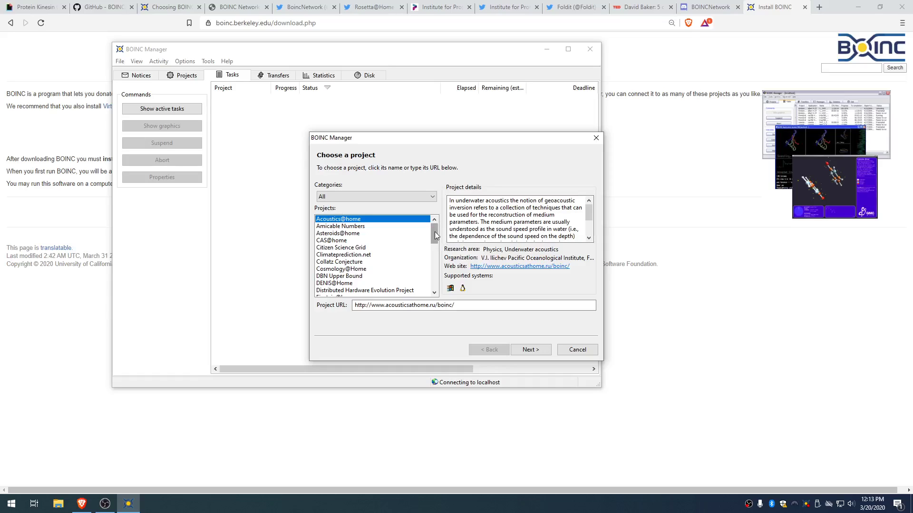
Step: Scroll the wizard's project list and select Rosetta@home
scroll(393, 254, down, 1)
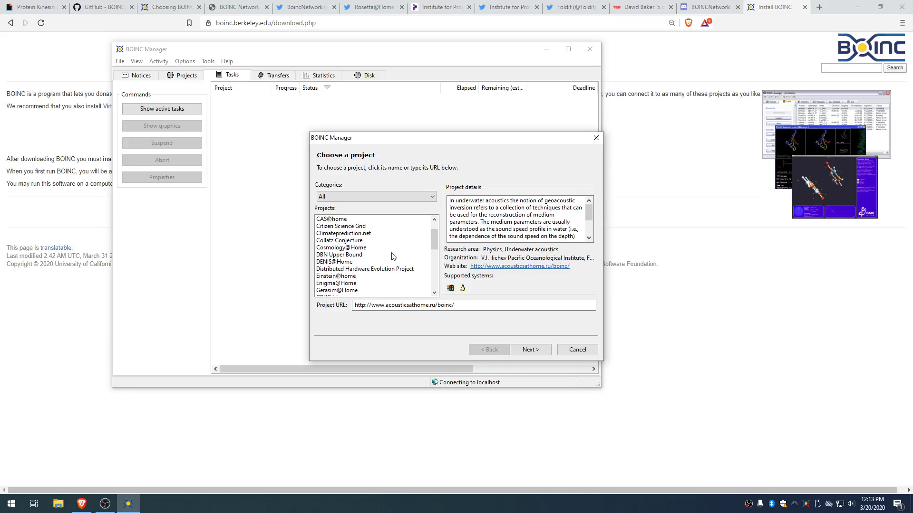
click(474, 201)
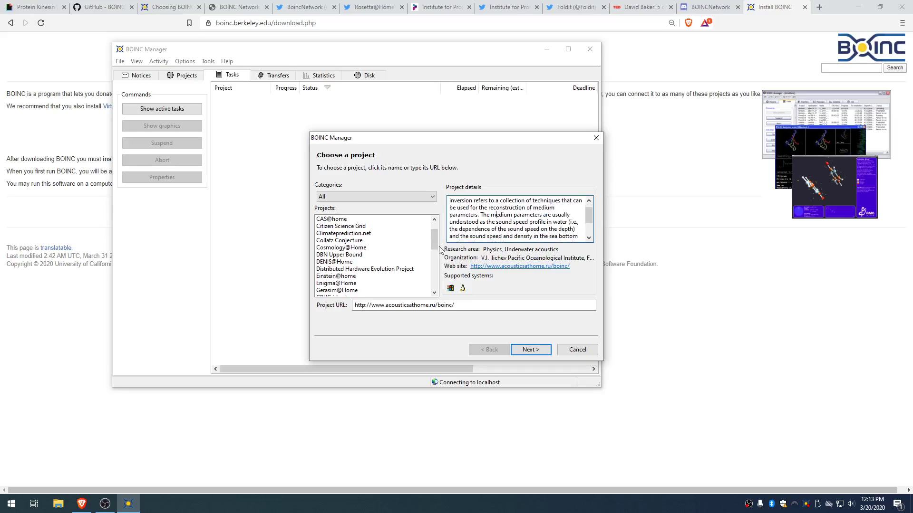
scroll(436, 254, down, 1)
drag(437, 255, 437, 288)
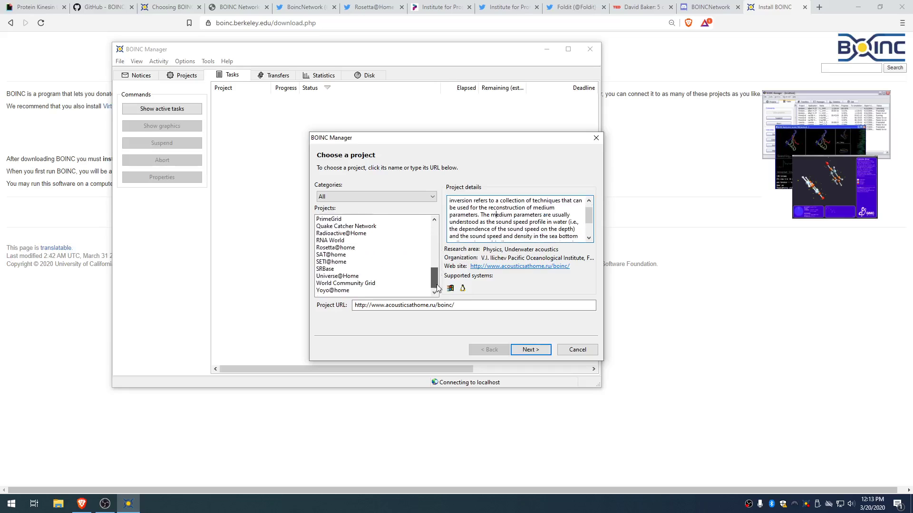
click(349, 247)
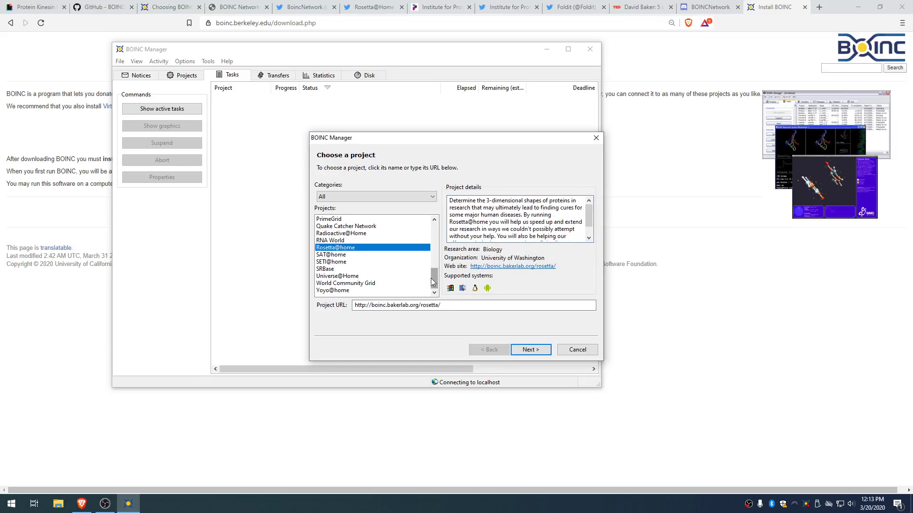
Step: Compare Enigma@Home, Einstein@home and Distributed Hardware Evolution details, then reselect Rosetta@home
scroll(360, 265, up, 2)
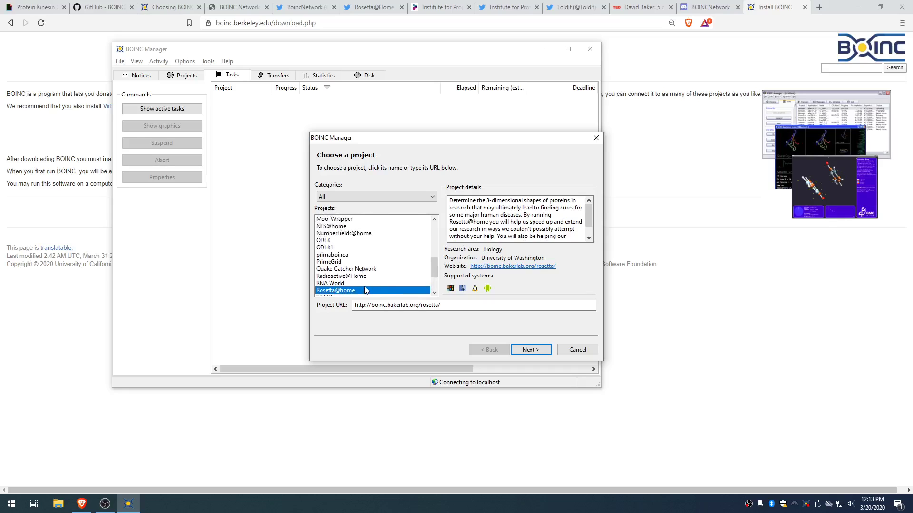
scroll(365, 283, up, 1)
scroll(365, 281, up, 1)
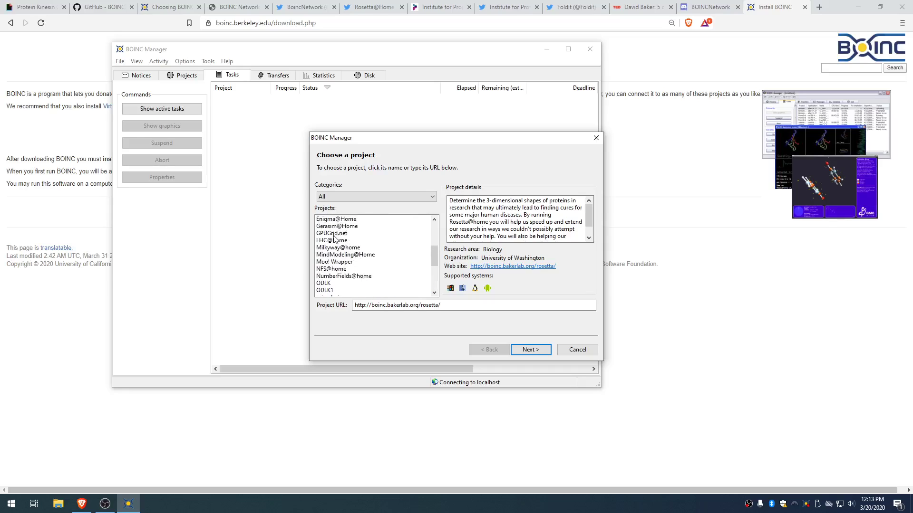
scroll(338, 240, up, 1)
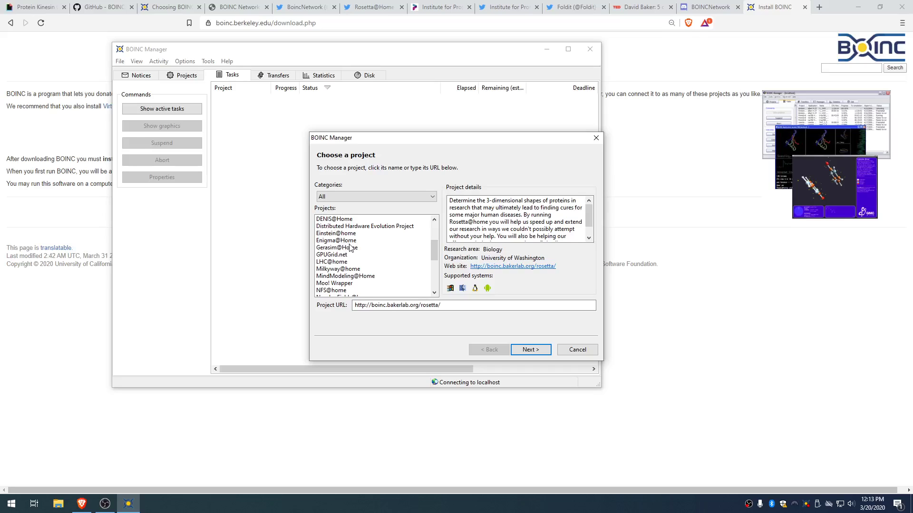
click(352, 240)
click(353, 233)
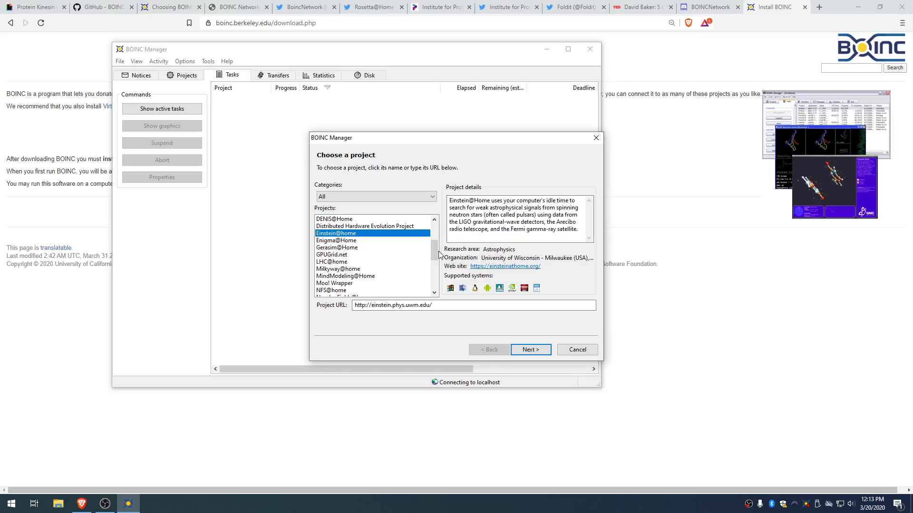
click(418, 228)
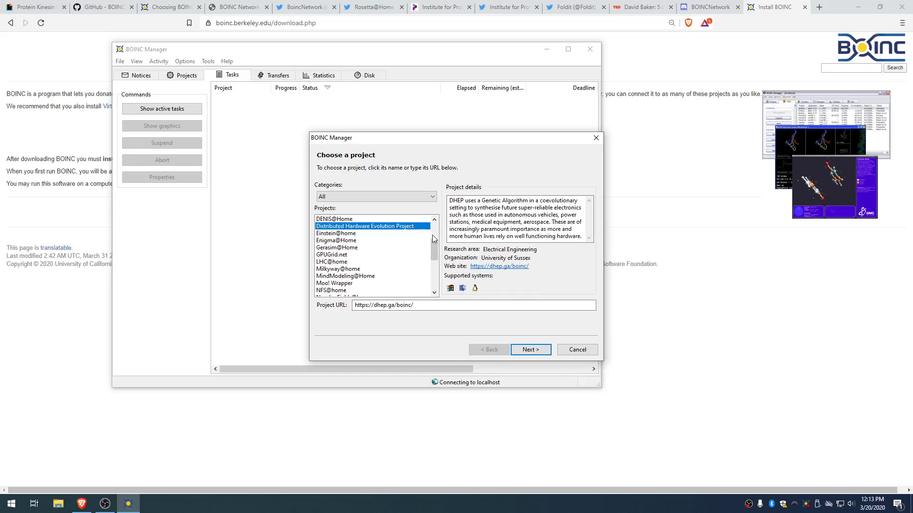
drag(433, 247, 445, 275)
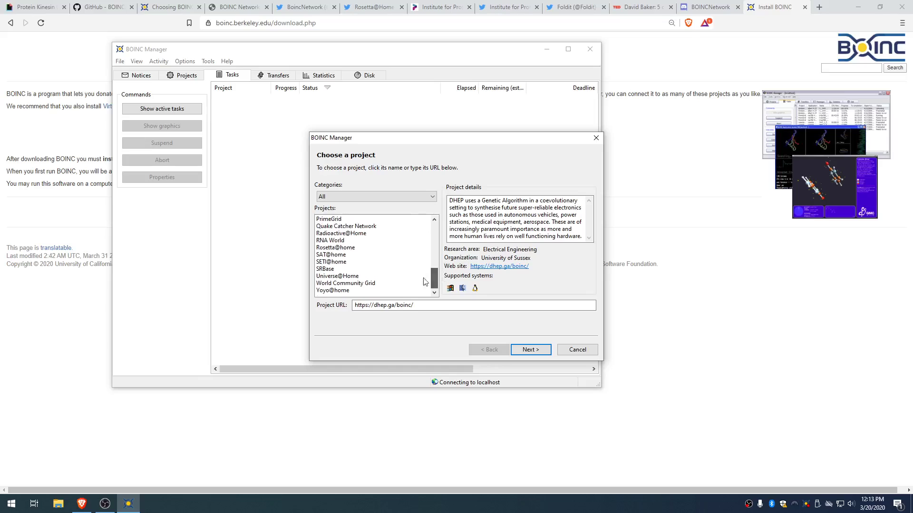
click(351, 248)
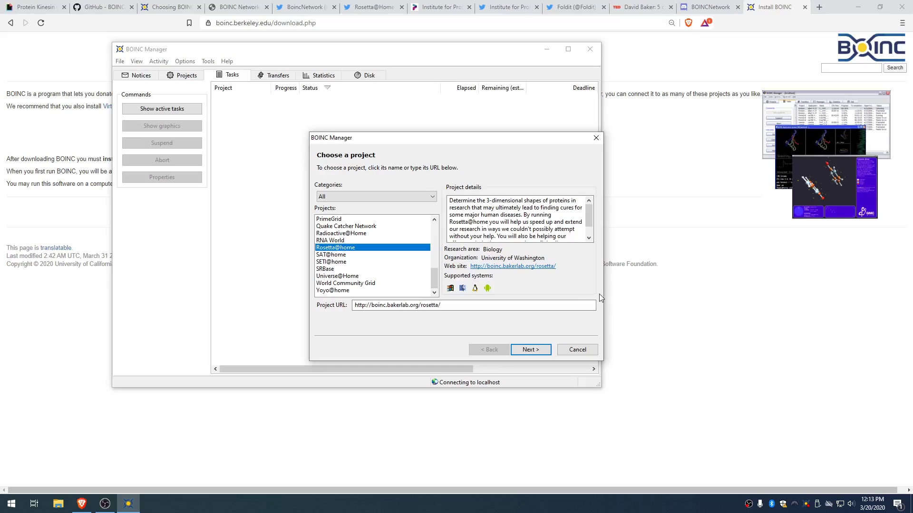
Step: Register as a new Rosetta@home user, replacing the prefilled e-mail and entering a password
click(531, 349)
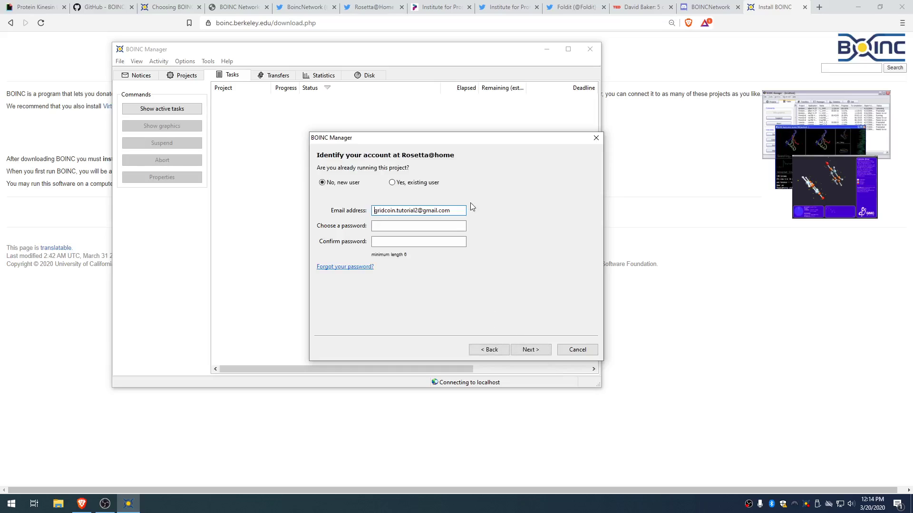
double_click(453, 209)
key(BackSpace)
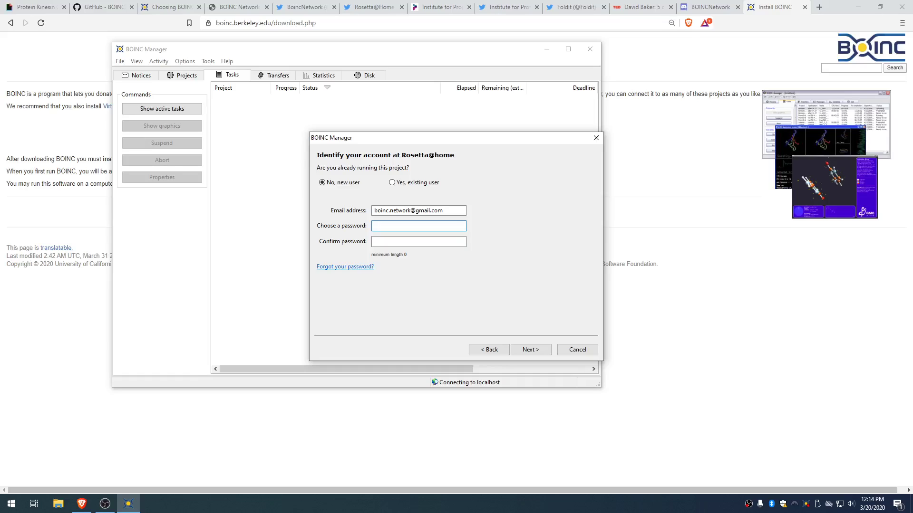
text(•••••••••••••••••••••••••)
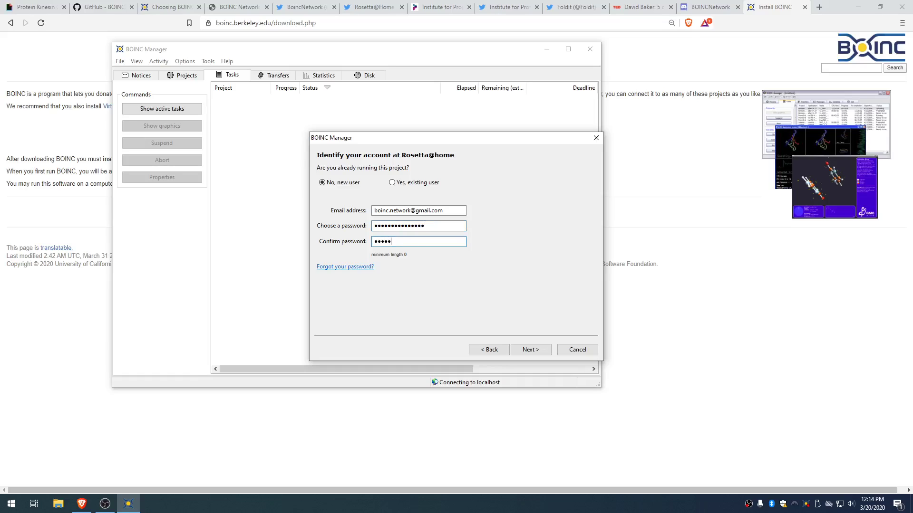
text(••••)
click(533, 352)
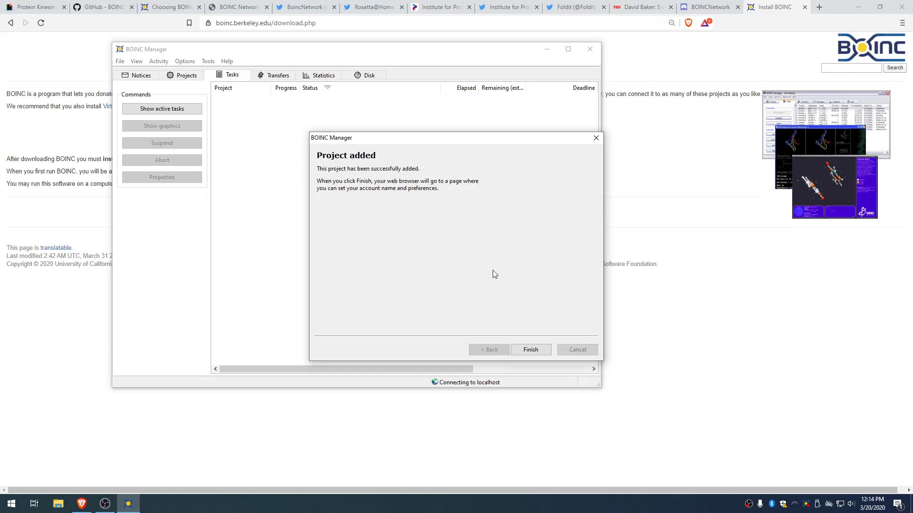
Step: Finish adding Rosetta@home and replace the prefilled display name with a new nickname
click(539, 350)
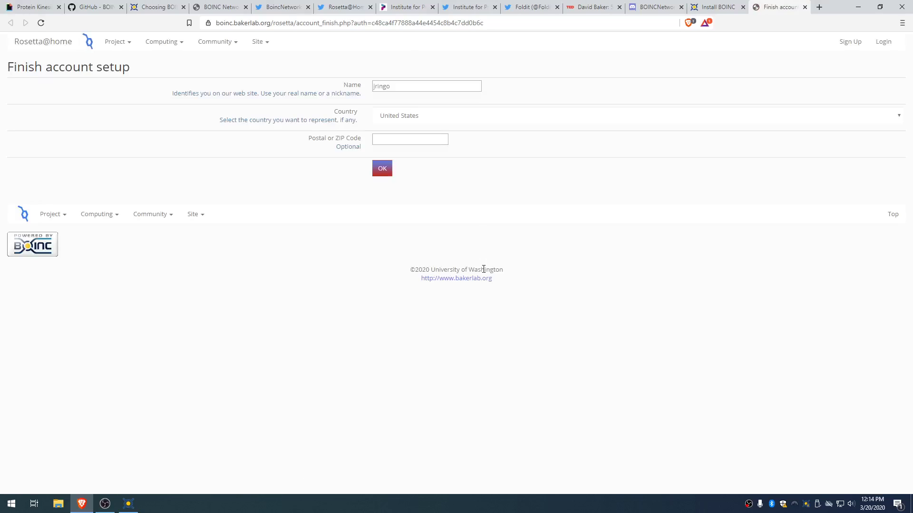
triple_click(409, 85)
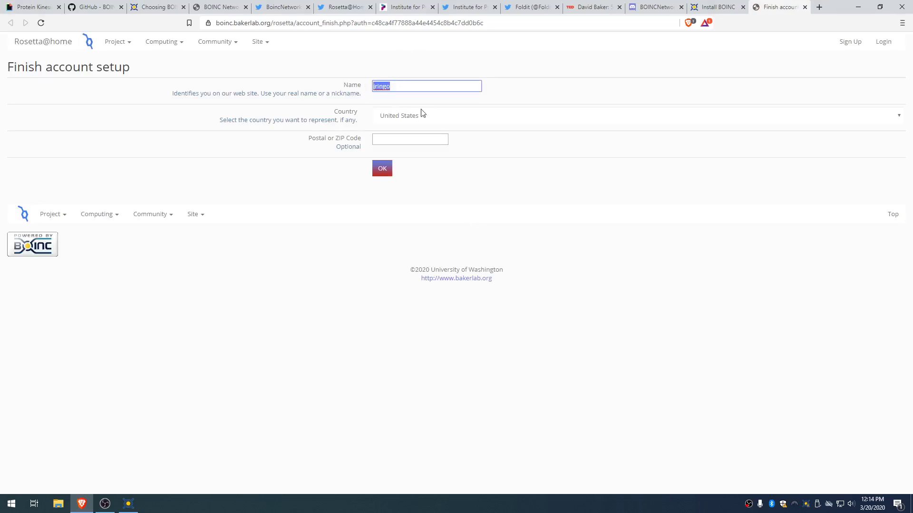
key(BackSpace)
text(boinc.network)
Step: Save the account setup, search teams for '/r/covid19', and open the /r/Covid19 team page
click(387, 172)
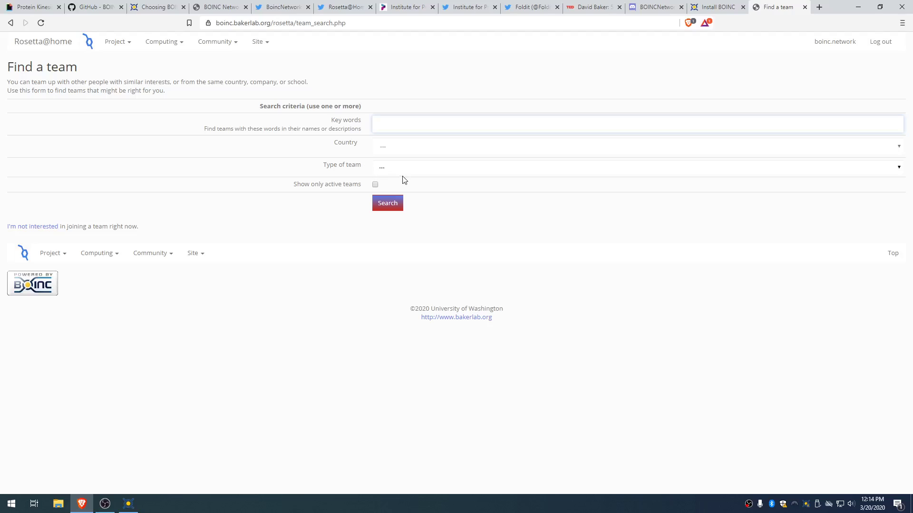
click(405, 123)
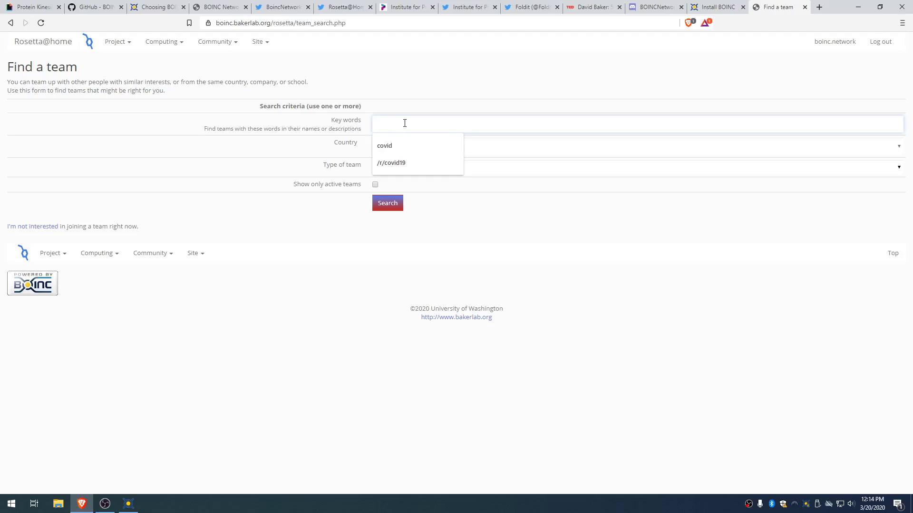
click(414, 164)
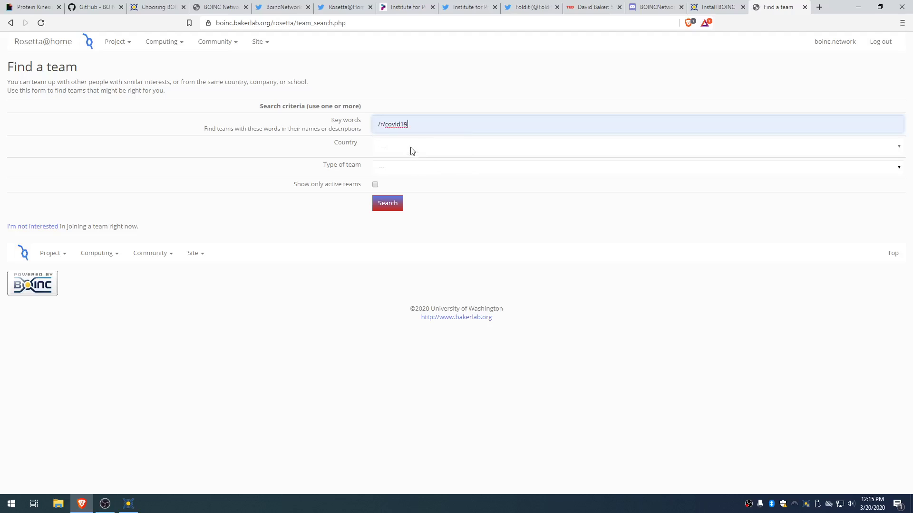
click(389, 206)
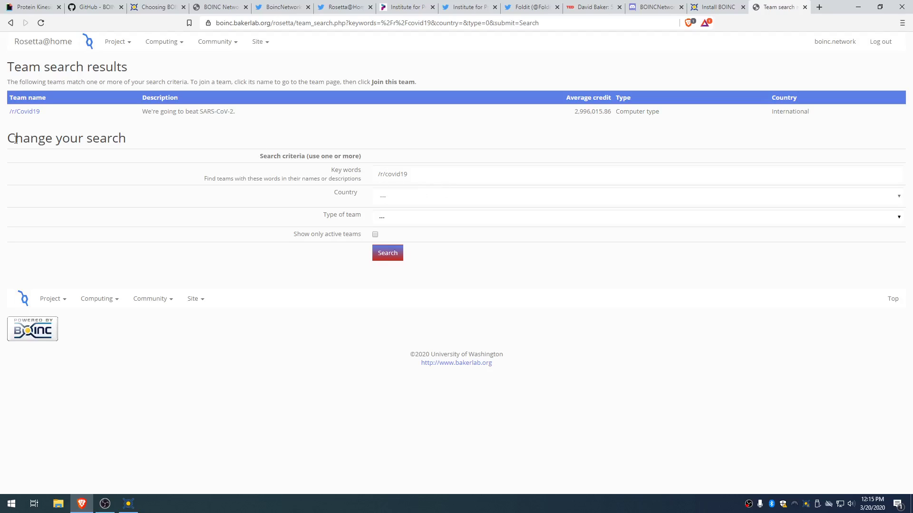
click(33, 112)
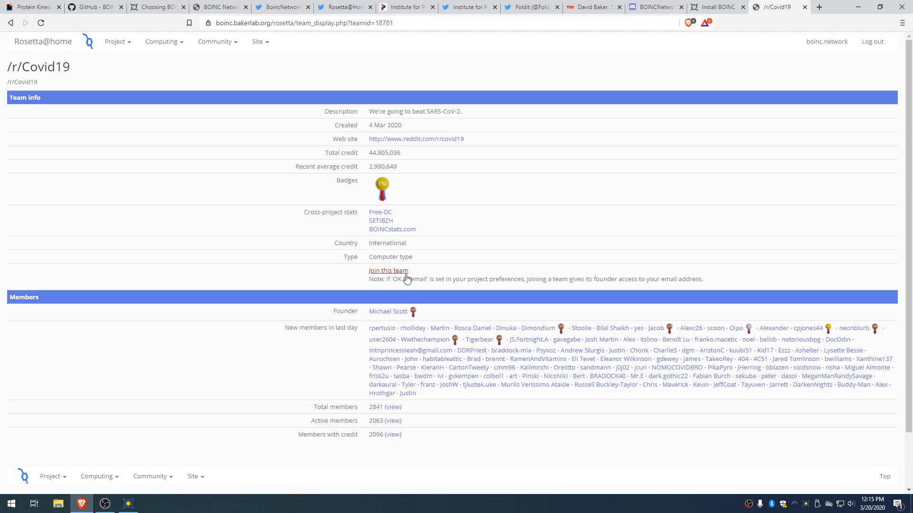
Step: Join the /r/Covid19 team from its team page
click(404, 275)
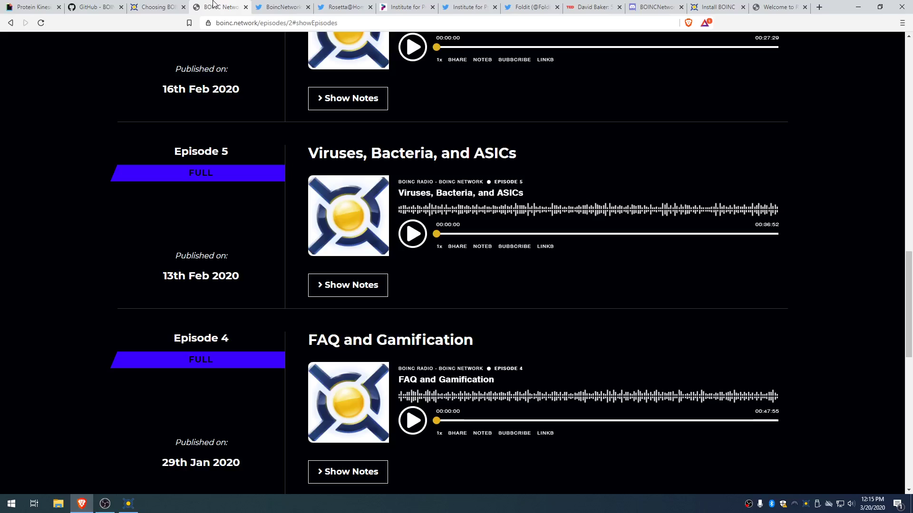
Step: Scroll through the BOINC Network podcast episodes, then go back to the Welcome to Rosetta@home page
click(228, 8)
scroll(427, 256, down, 1)
drag(333, 293, 489, 294)
click(488, 294)
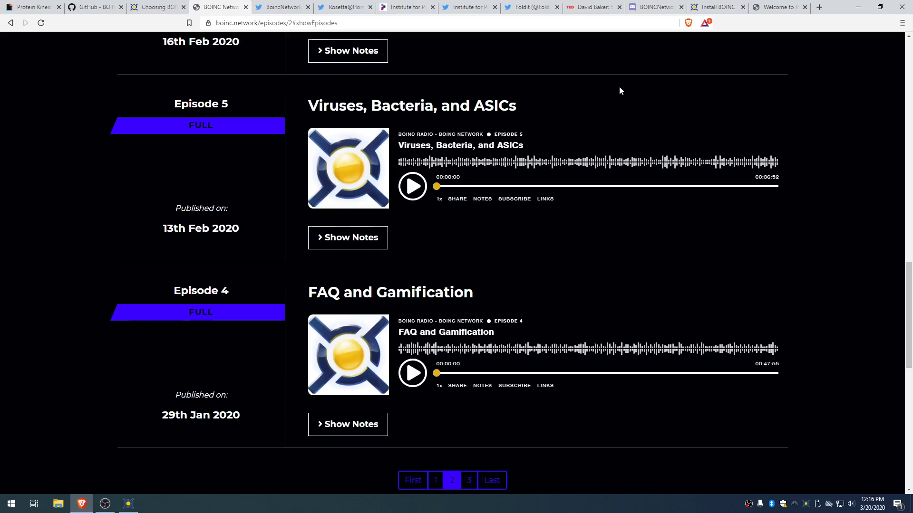
click(761, 6)
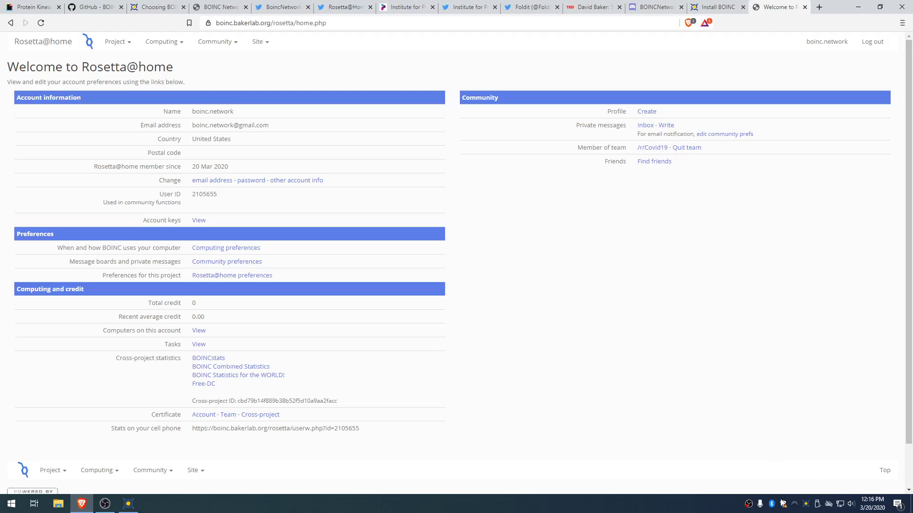
Step: Open BOINC Manager from the tray and look over the downloading Rosetta@home tasks
double_click(805, 509)
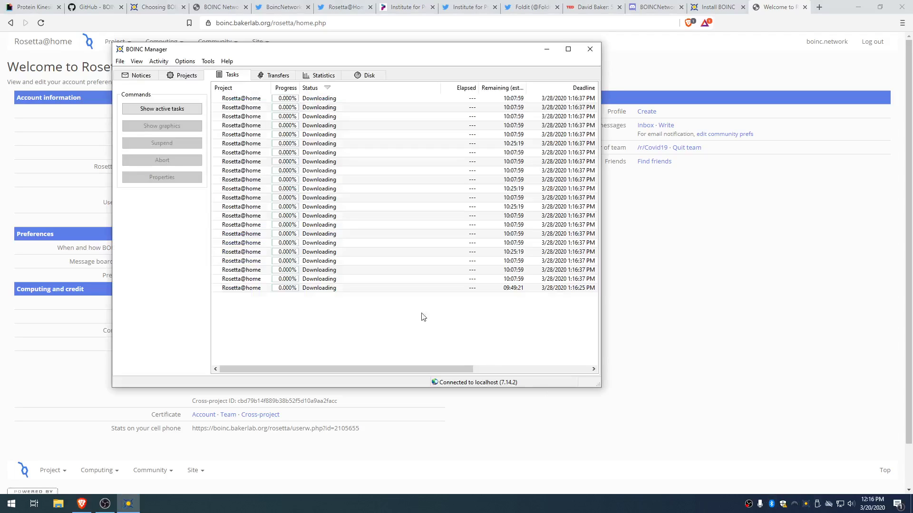
click(264, 163)
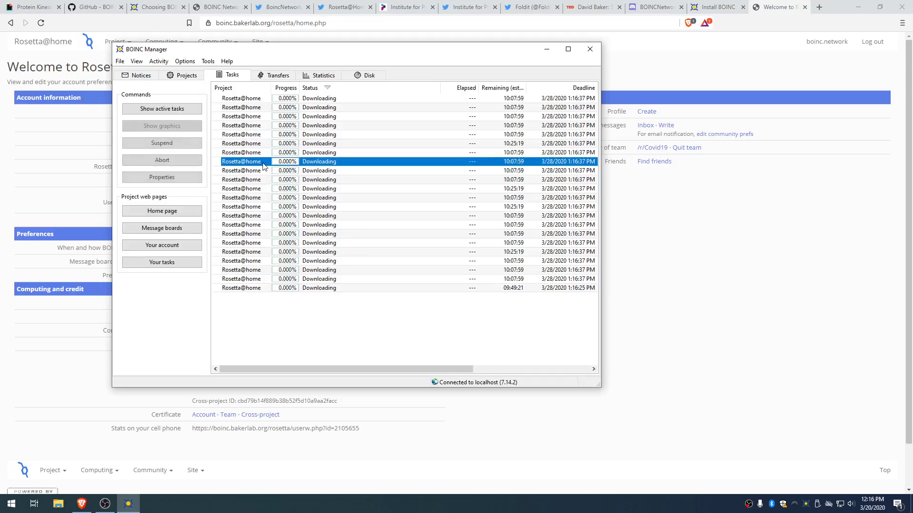
click(348, 217)
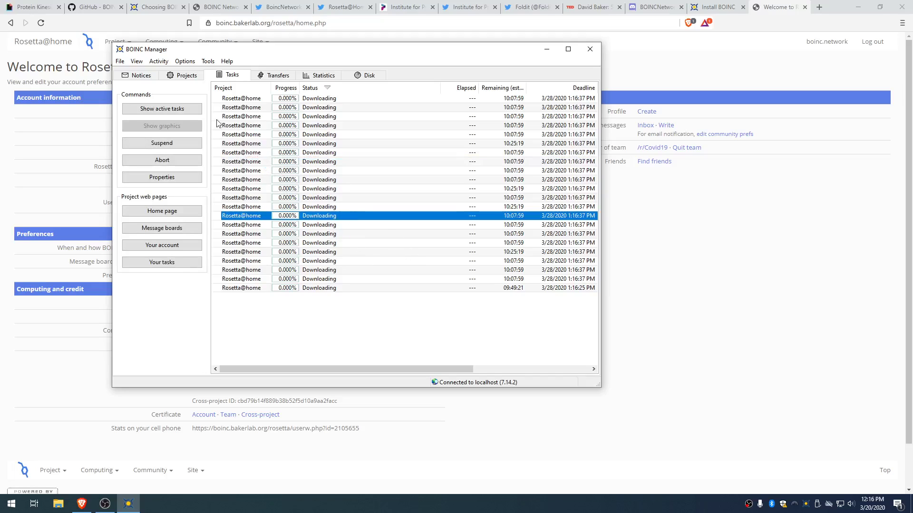
click(346, 102)
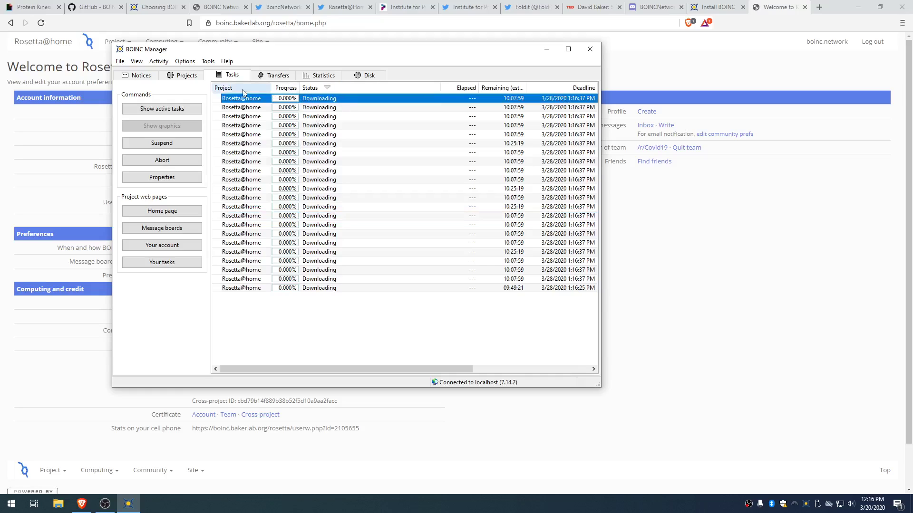
Step: Select Rosetta@home on the Projects tab and request a project Update
click(190, 79)
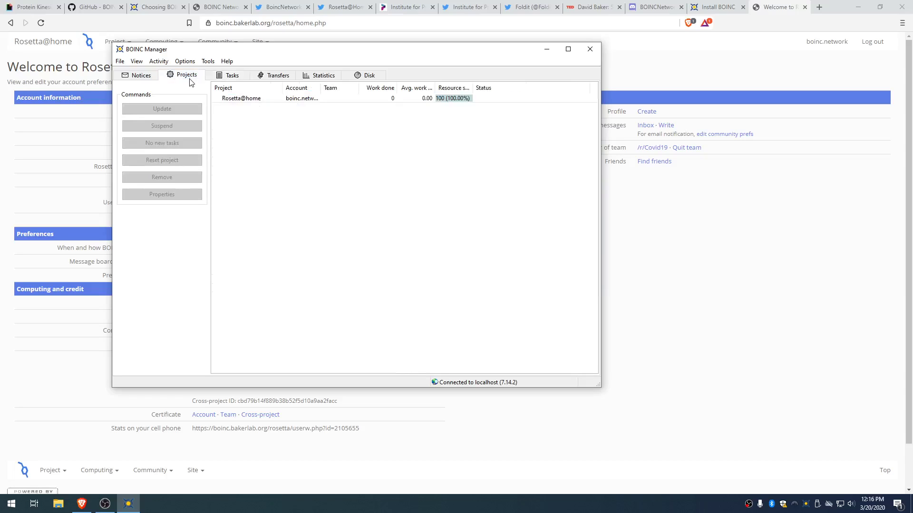
click(223, 98)
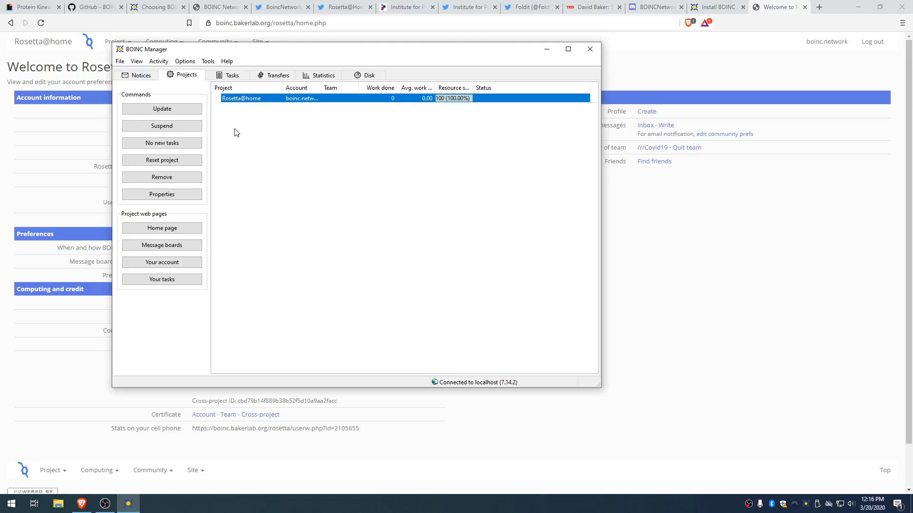
click(273, 127)
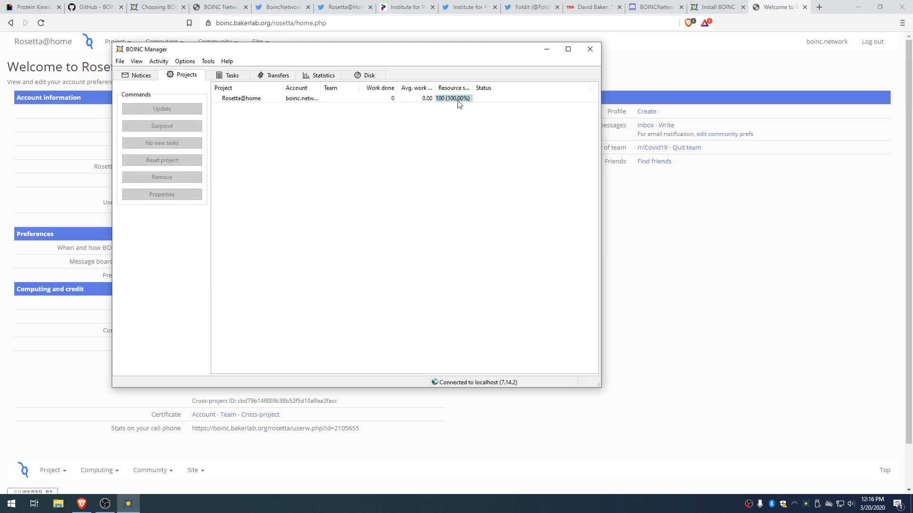
click(219, 76)
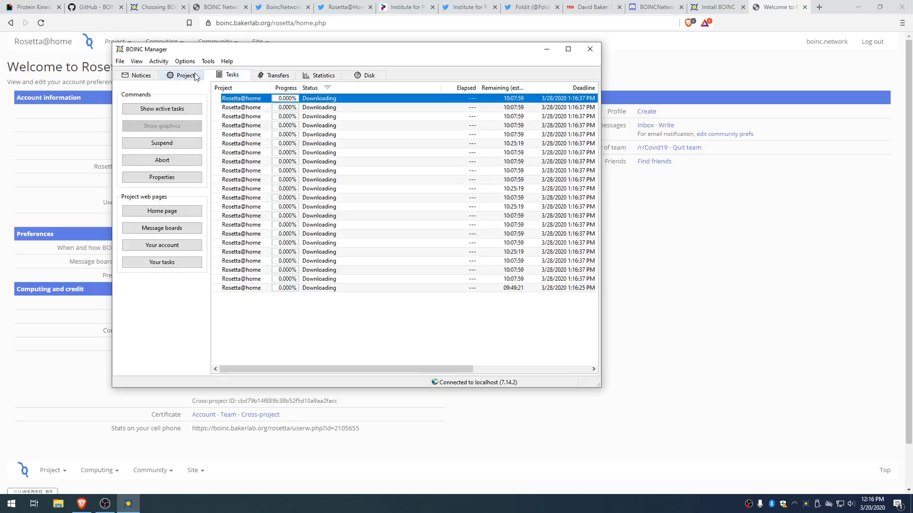
click(195, 76)
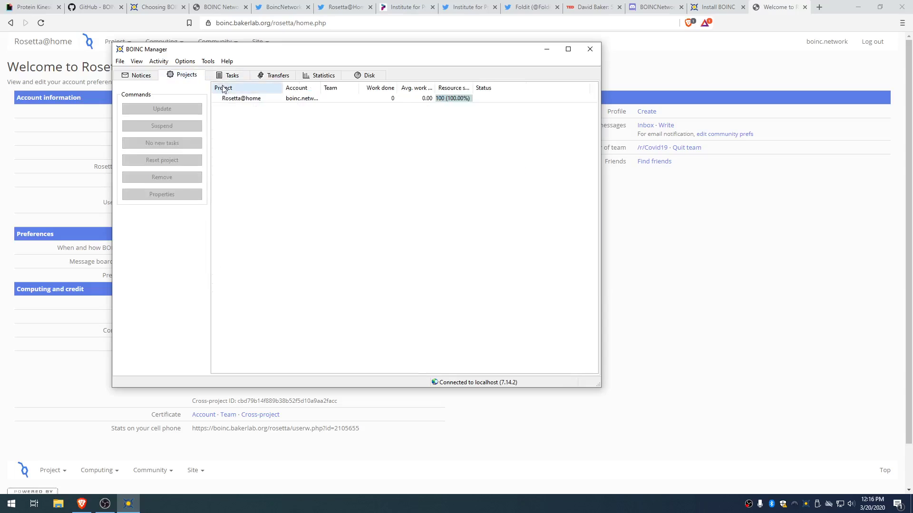
click(225, 99)
click(179, 109)
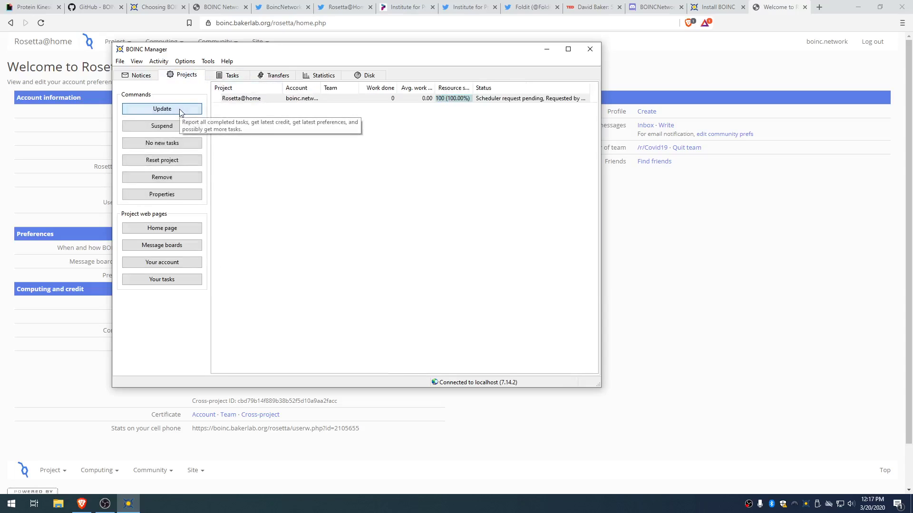
click(285, 102)
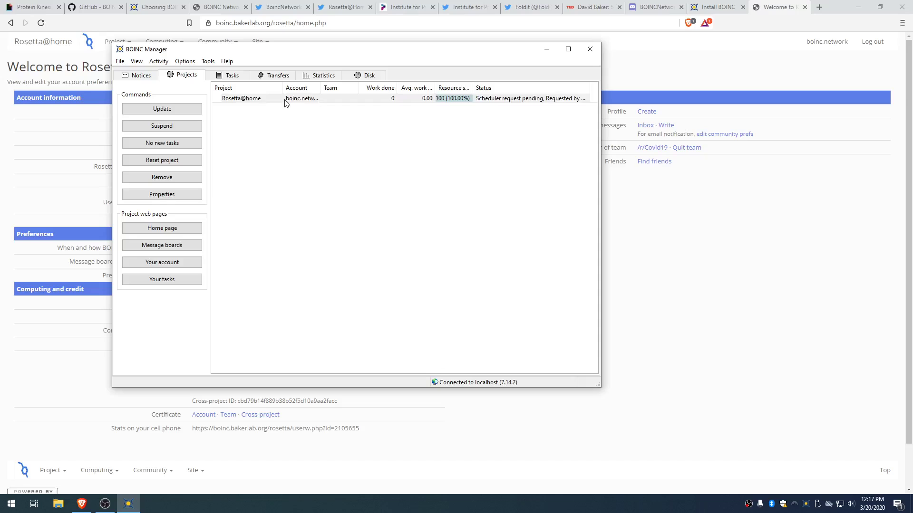
click(223, 76)
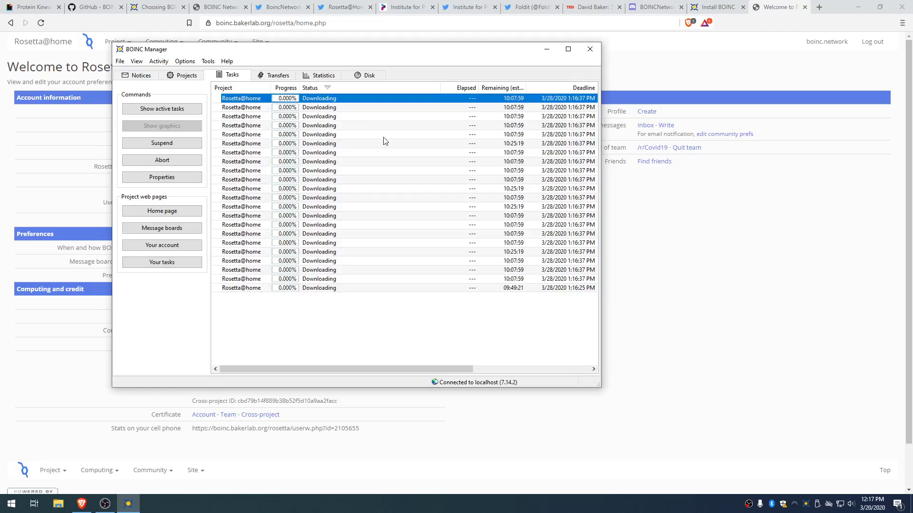
Step: Check the task list until the first Rosetta@home task is running
click(356, 137)
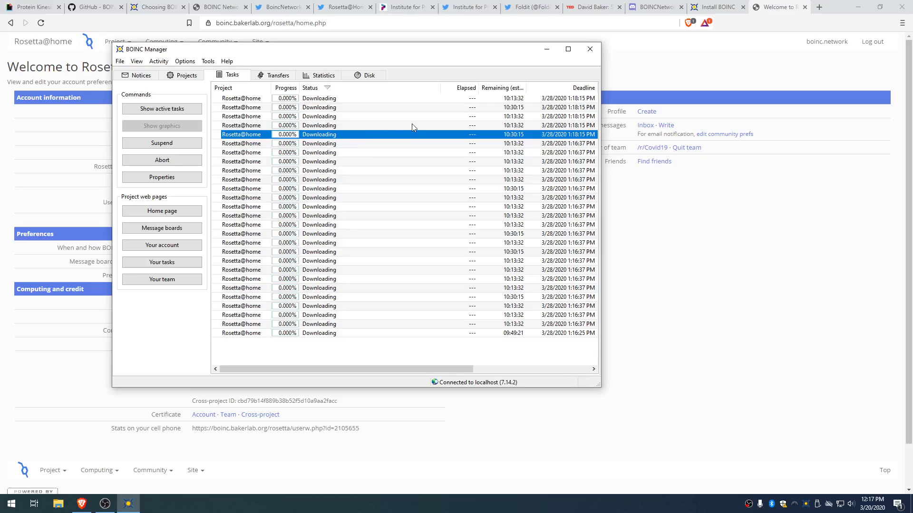
click(381, 100)
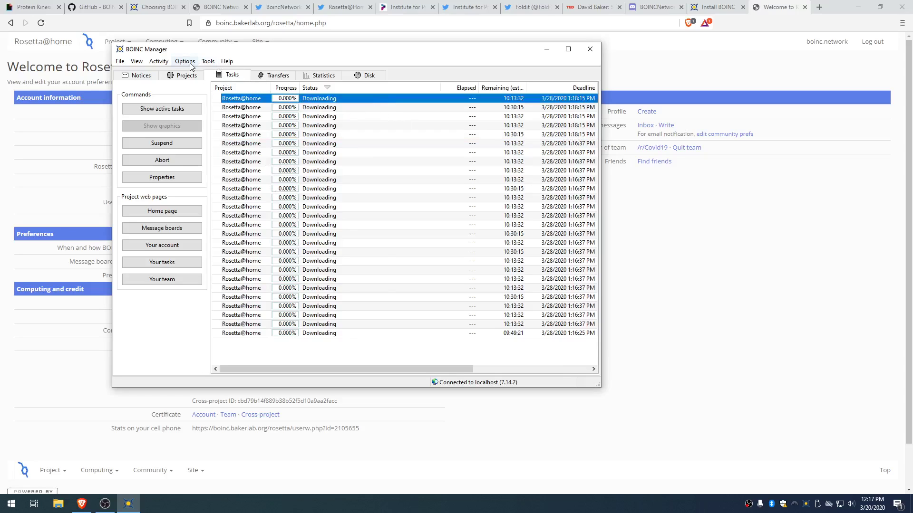
click(245, 99)
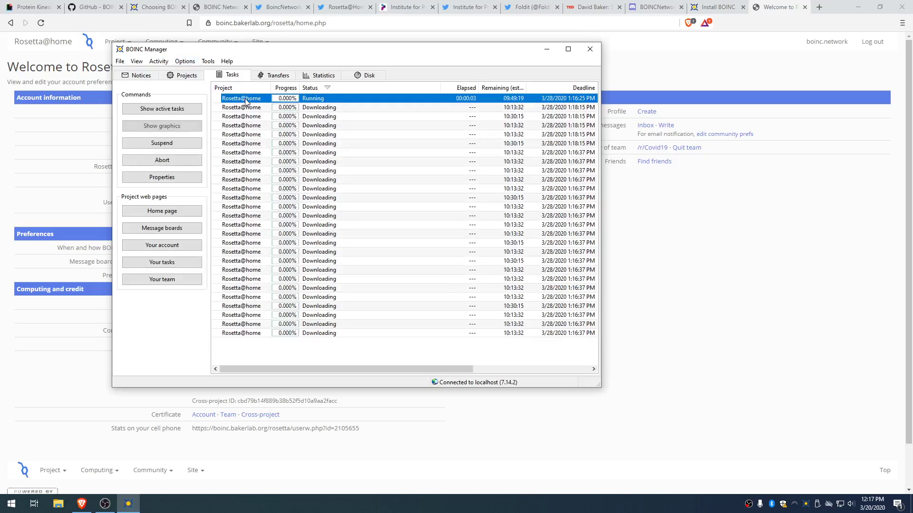
click(193, 62)
Step: Set computing preferences to use at most 92% of CPUs and 90% CPU time, and save
click(205, 71)
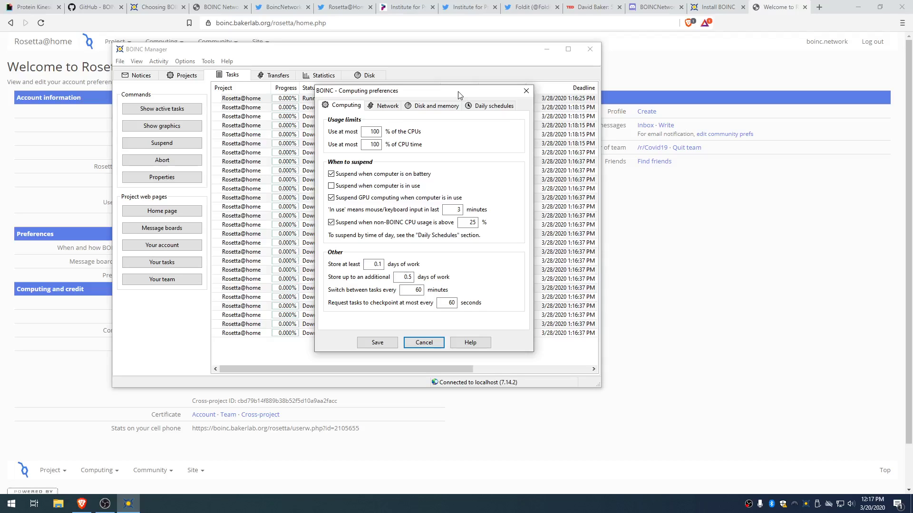
click(332, 187)
click(332, 186)
double_click(370, 133)
text(92)
click(378, 144)
text(80)
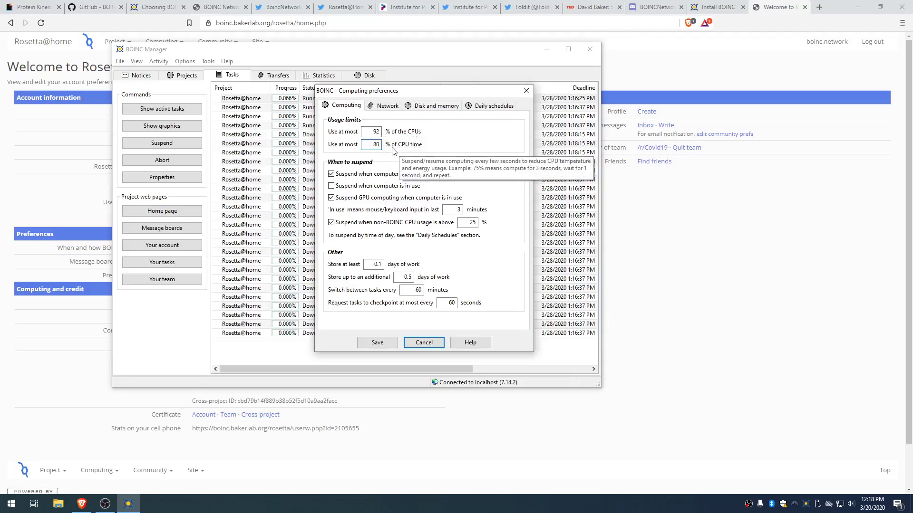
key(BackSpace)
key(BackSpace)
text(90)
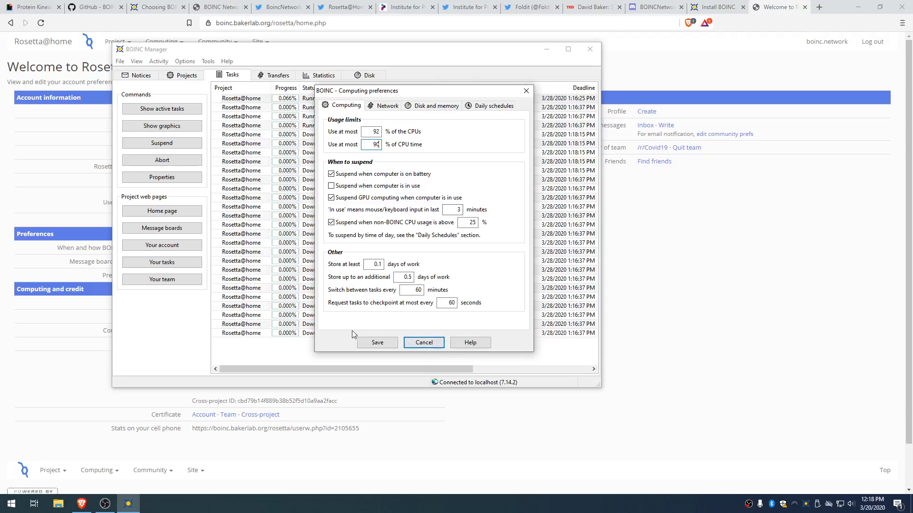
click(378, 342)
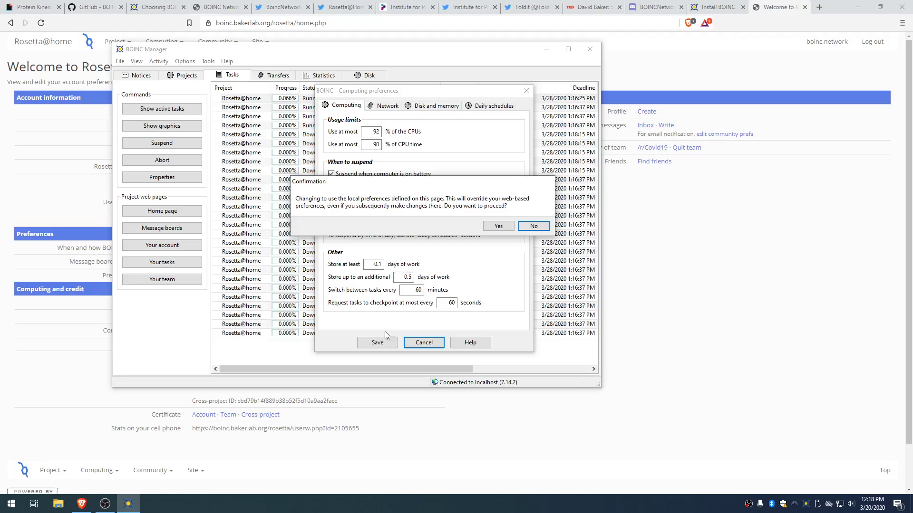
Step: Confirm overriding web preferences, bring BOINC Manager forward, and reopen Computing preferences
click(497, 226)
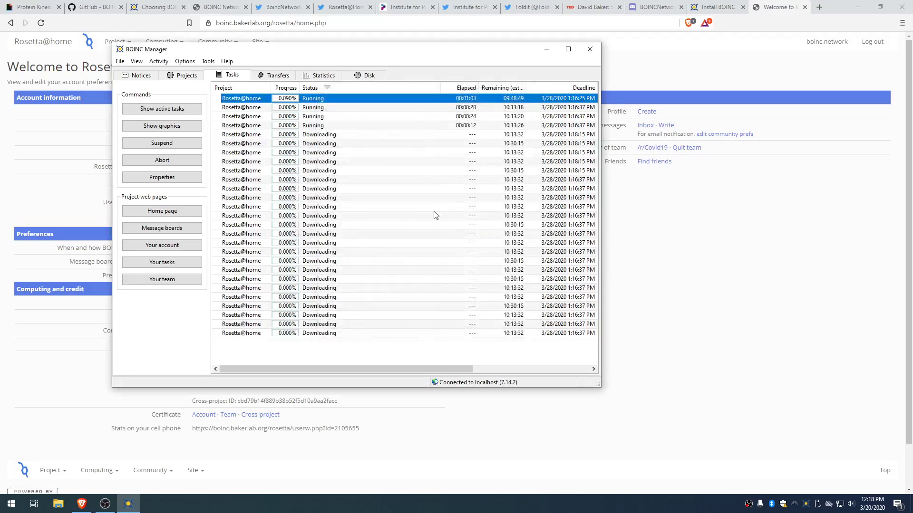
click(64, 393)
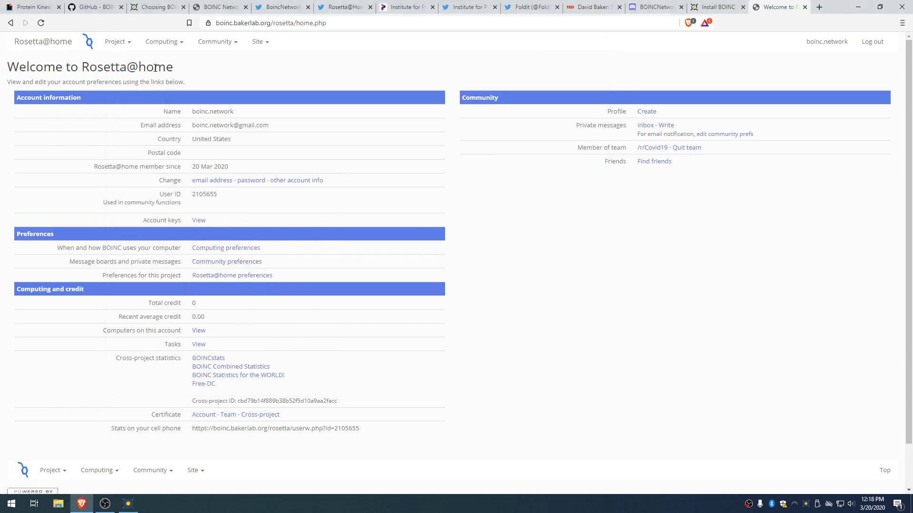
click(128, 503)
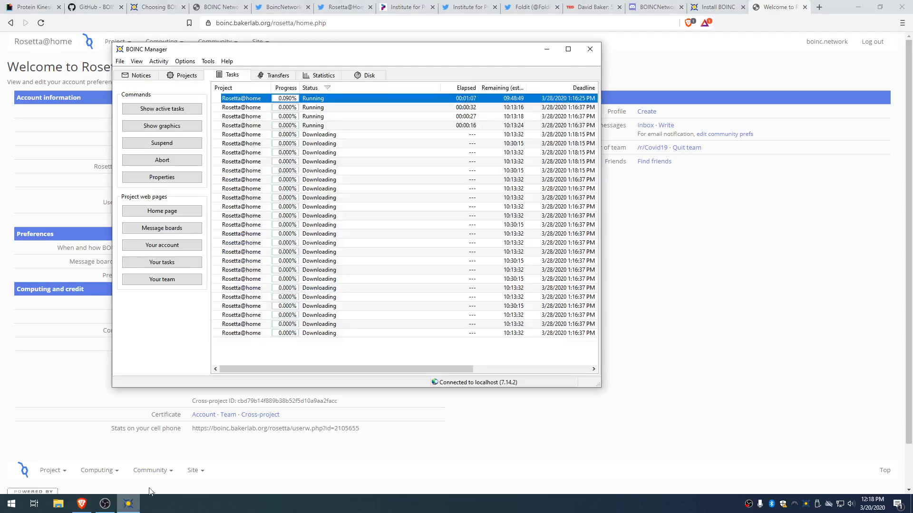
click(345, 136)
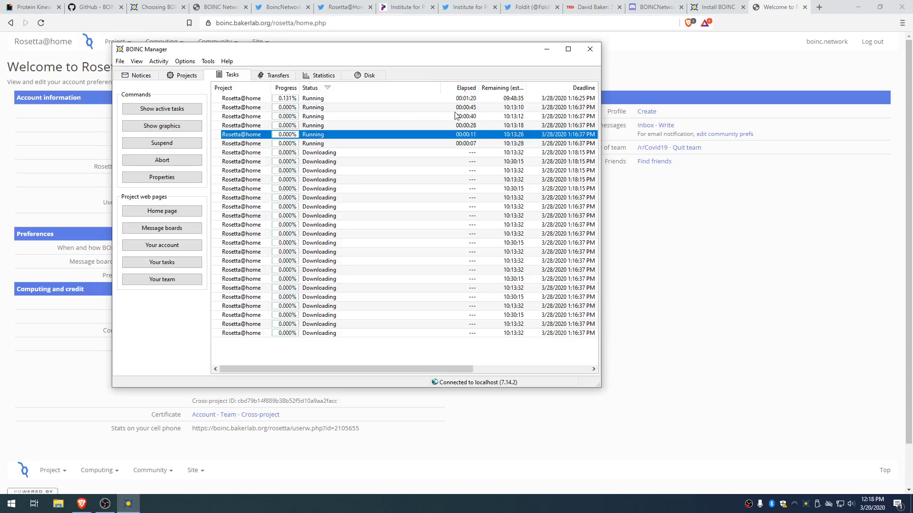
click(184, 60)
click(199, 73)
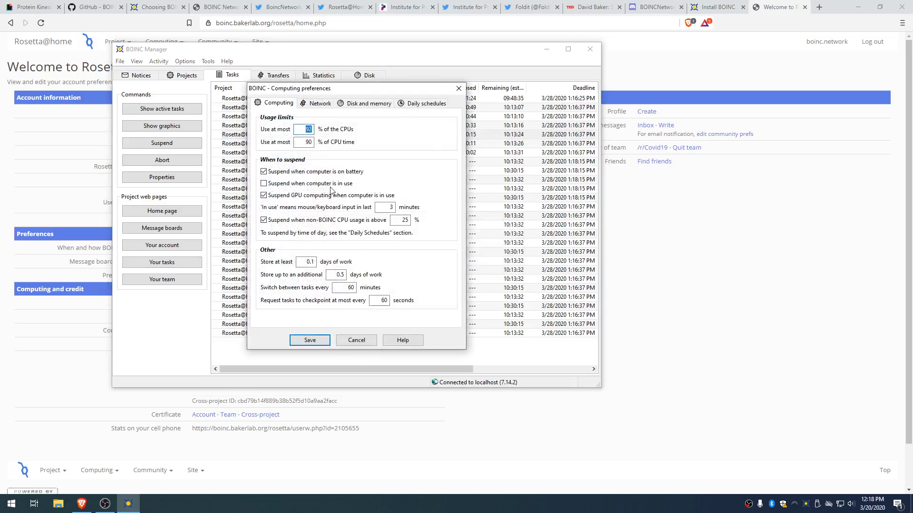
Step: Turn on 'Suspend when computer is in use', keeping the non-BOINC CPU threshold at 25%
click(330, 185)
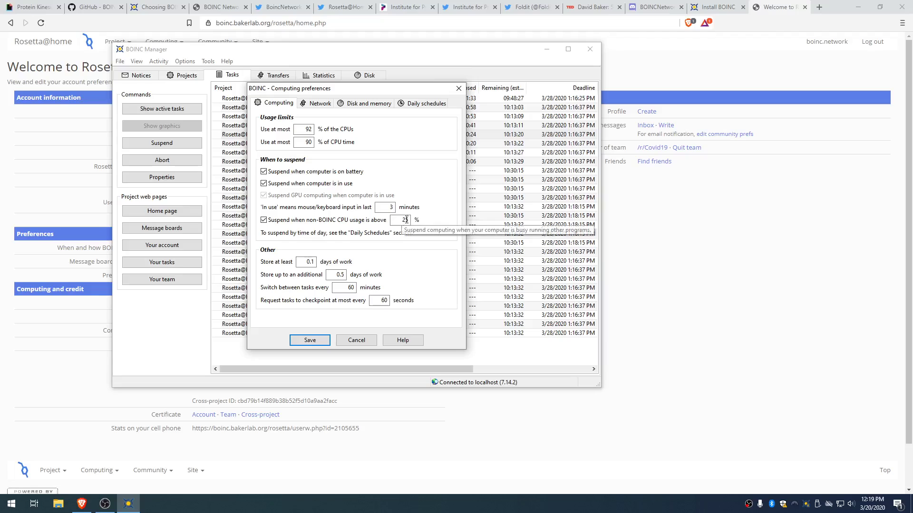
double_click(405, 220)
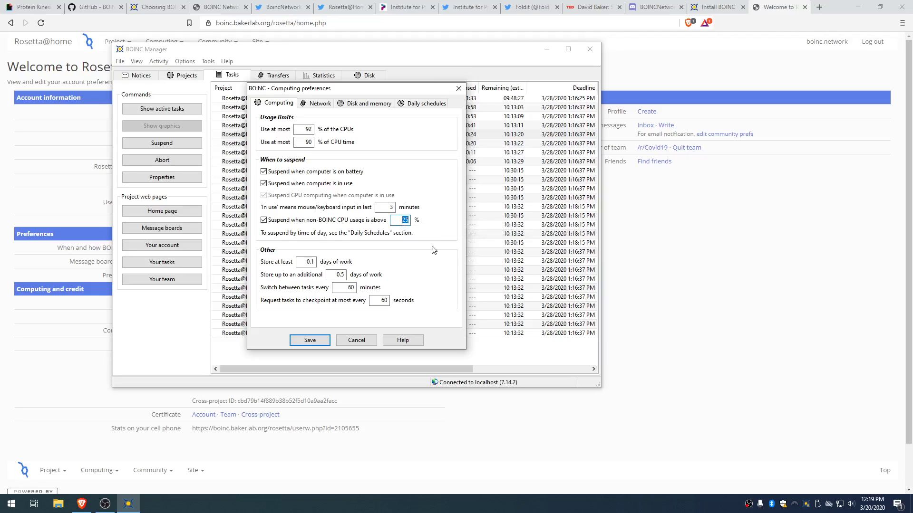
click(398, 225)
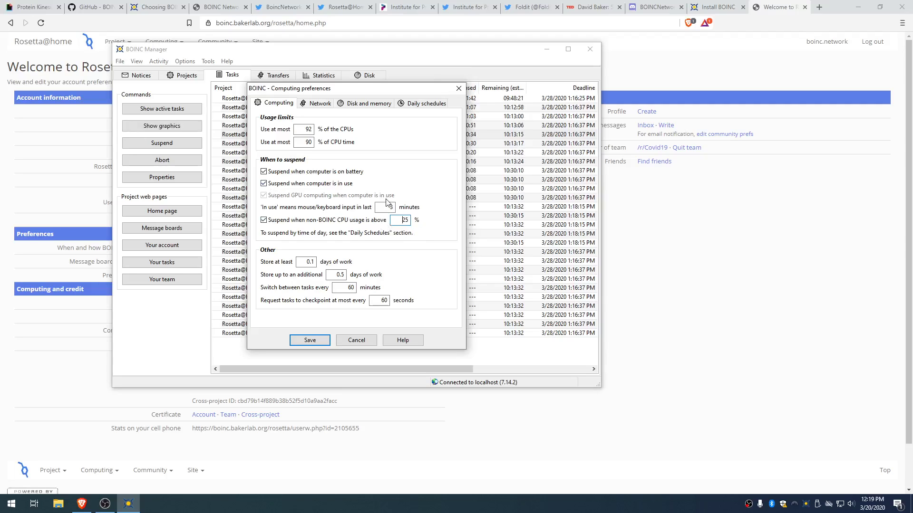
Step: On Daily schedules, enable 'Compute only between', add Monday, Tuesday, Thursday overrides, then remove them
click(408, 103)
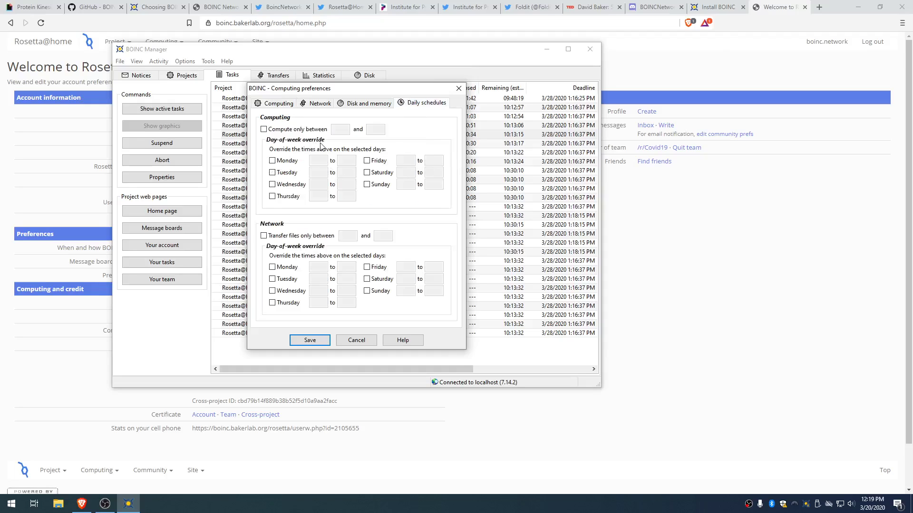
click(312, 130)
click(294, 162)
click(294, 173)
click(292, 197)
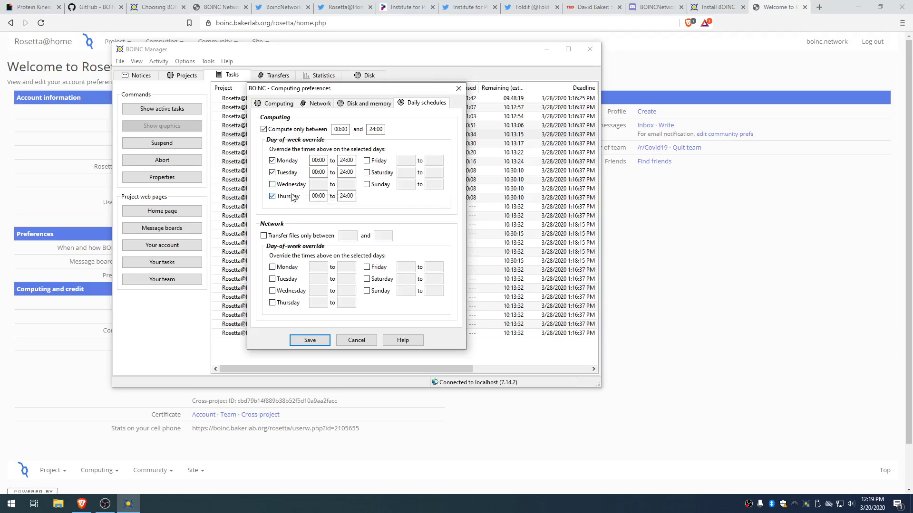
click(291, 197)
click(288, 173)
click(288, 161)
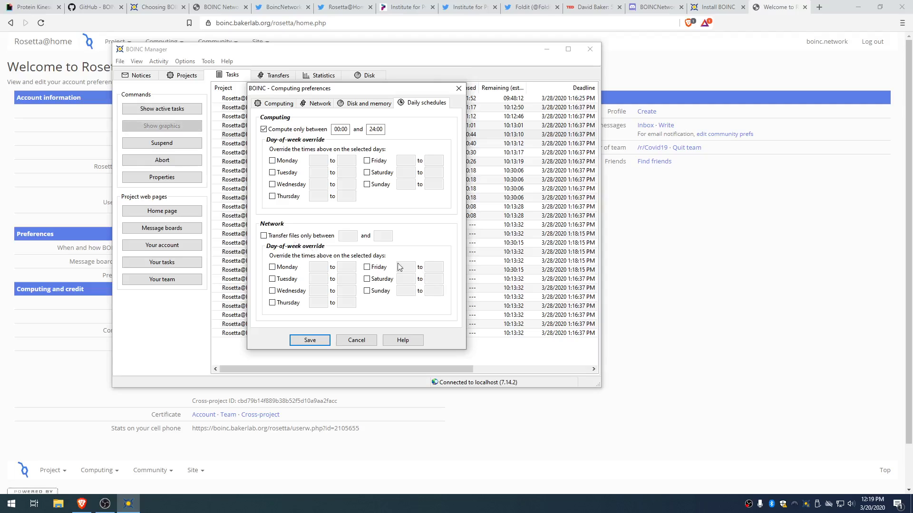
Step: Cancel the unsaved changes, then reopen Computing preferences and save them from the Computing tab
click(356, 340)
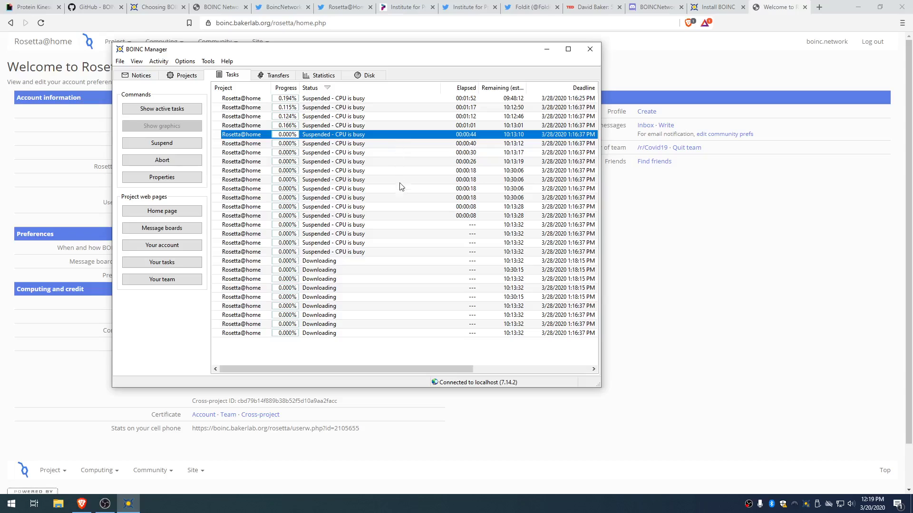
click(185, 62)
click(192, 72)
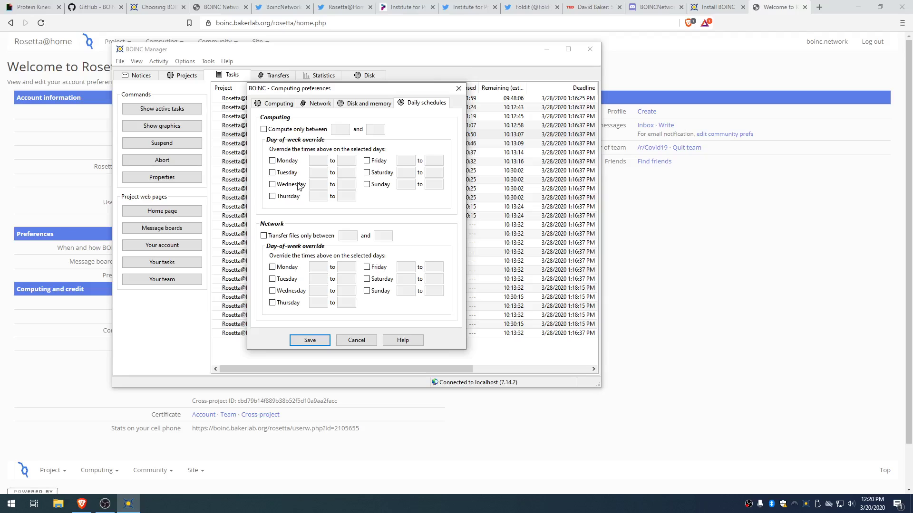
click(275, 102)
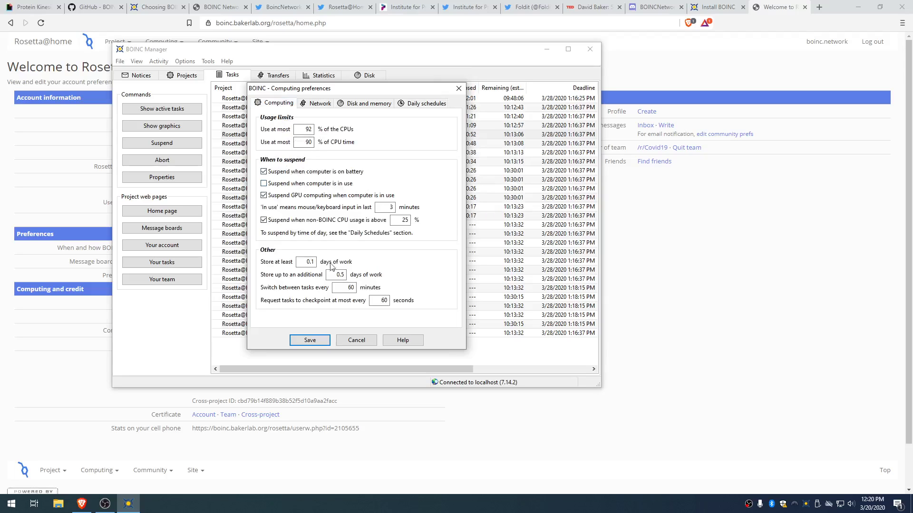
click(309, 340)
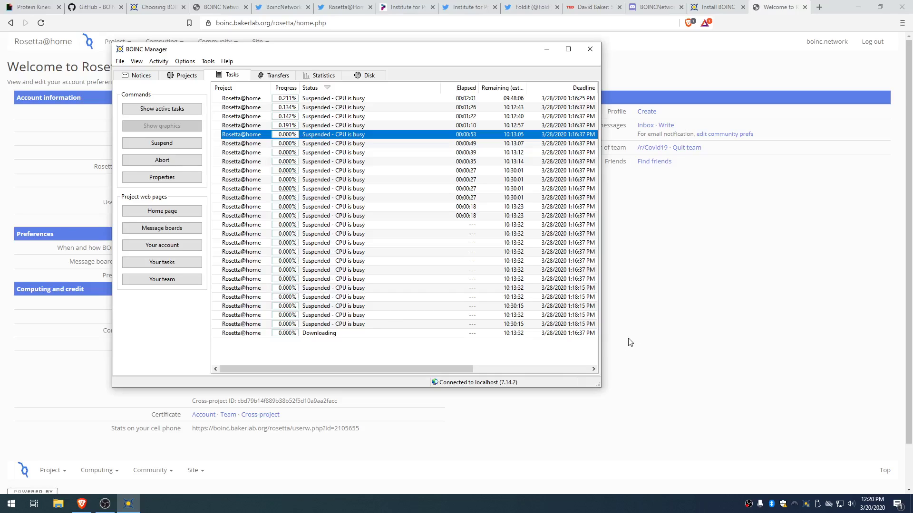
Step: Browse the Rosetta@home message boards via Community, then switch to the BOINCNetwork Discord invite tab
click(769, 244)
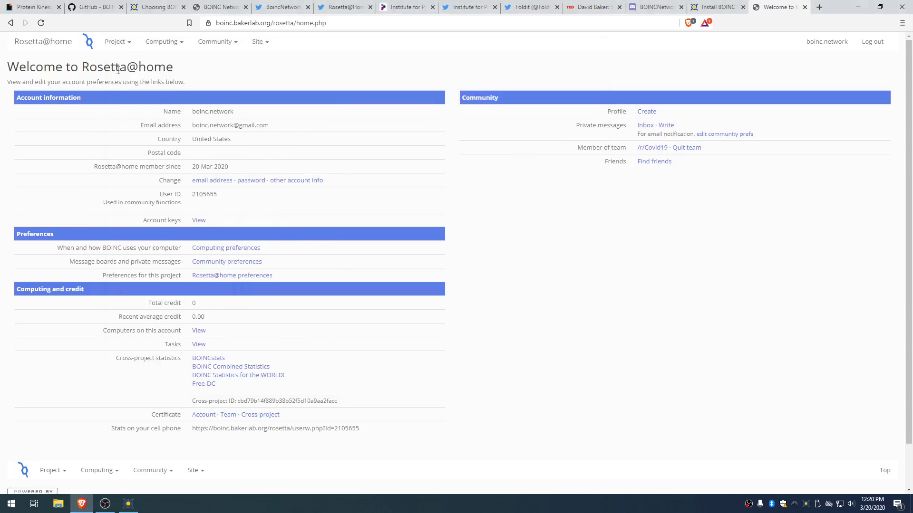
click(114, 44)
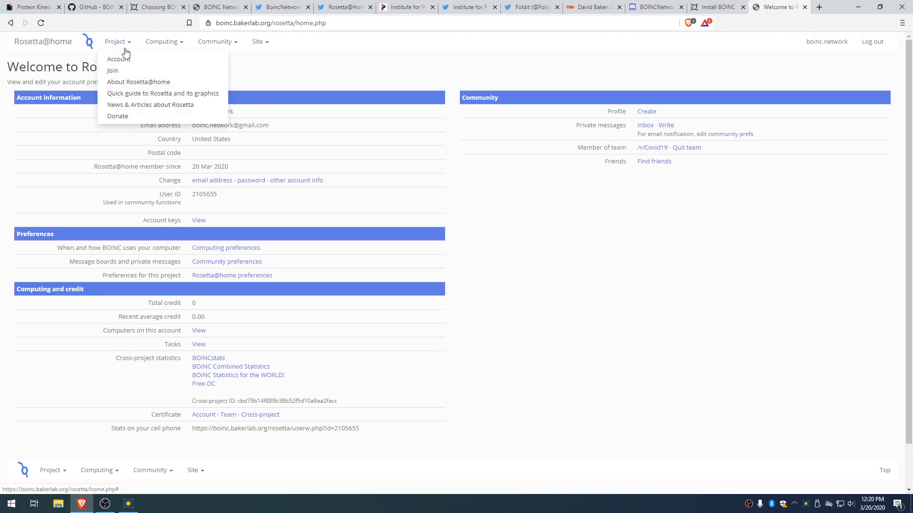
click(215, 42)
click(237, 60)
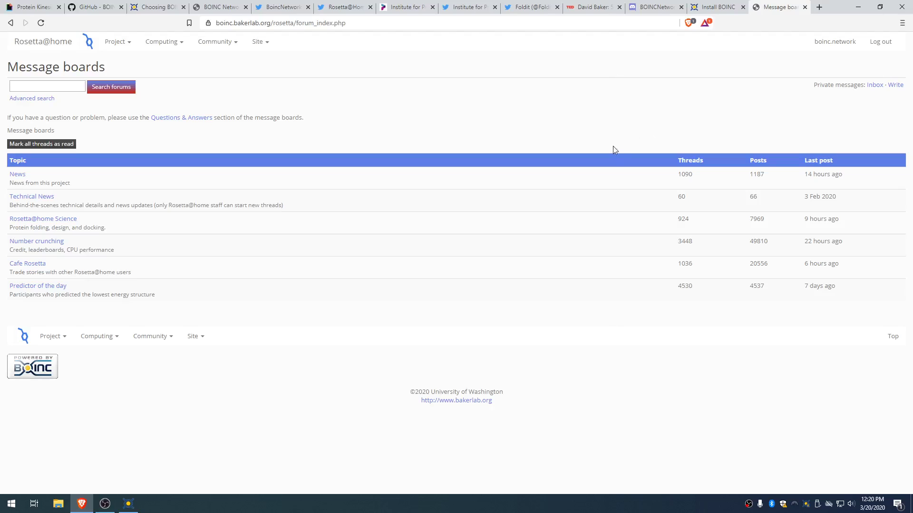
click(654, 6)
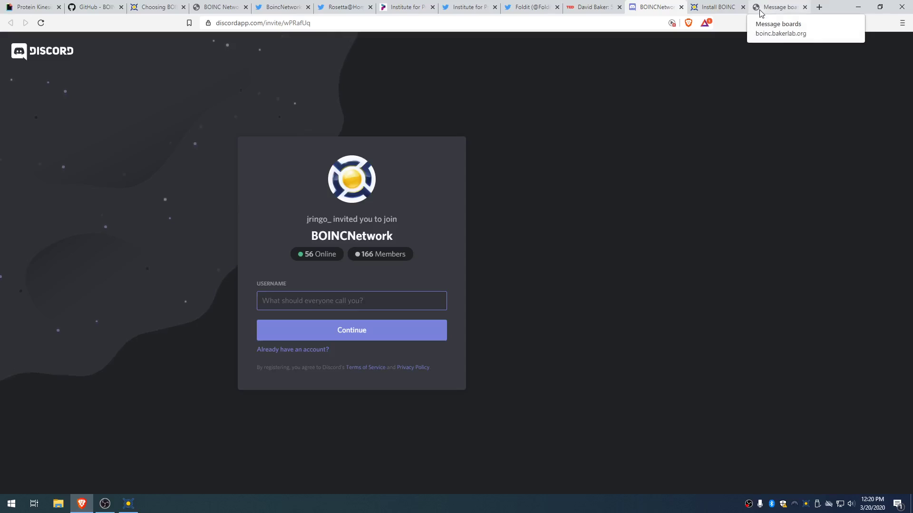
Step: Bring BOINC Manager in front to show its Tasks list with fourteen Rosetta@home tasks running
click(127, 506)
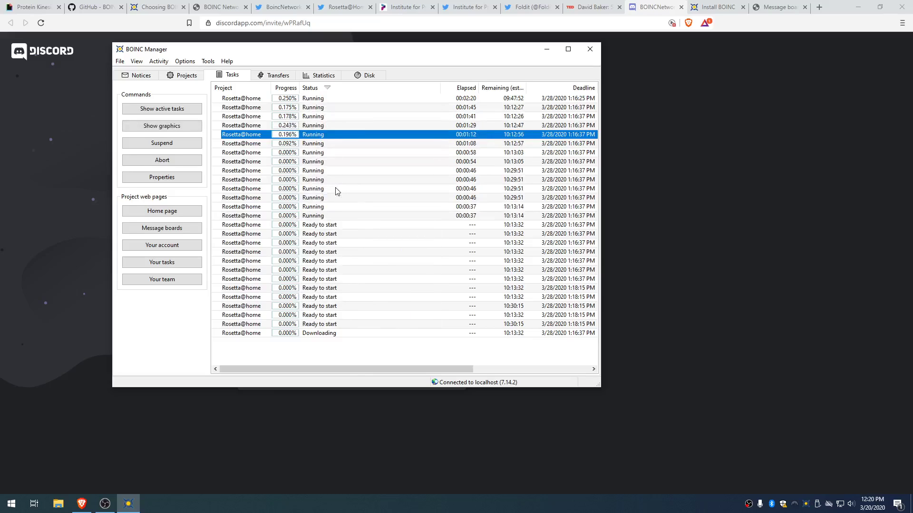
Step: Switch to the 'Choosing BOINC projects' page and scroll up to Asteroids@home through nanoHUB@Home
click(182, 4)
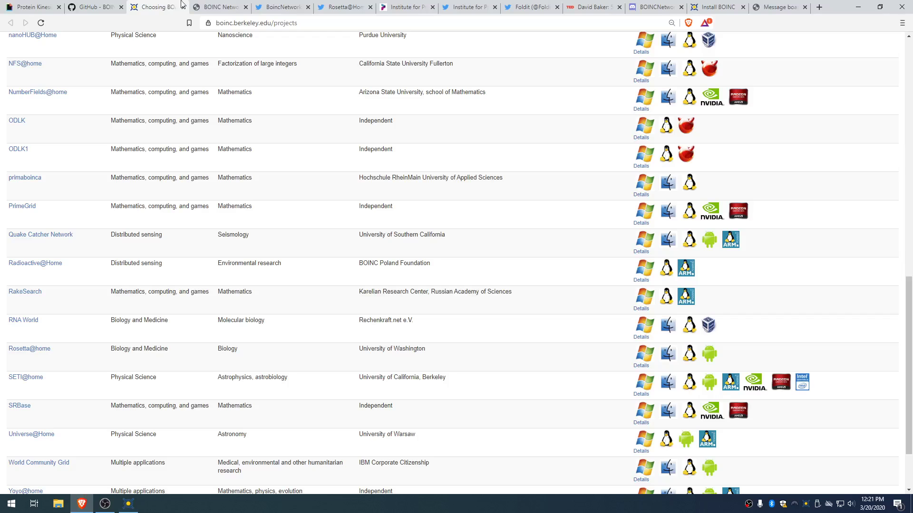
scroll(228, 281, down, 2)
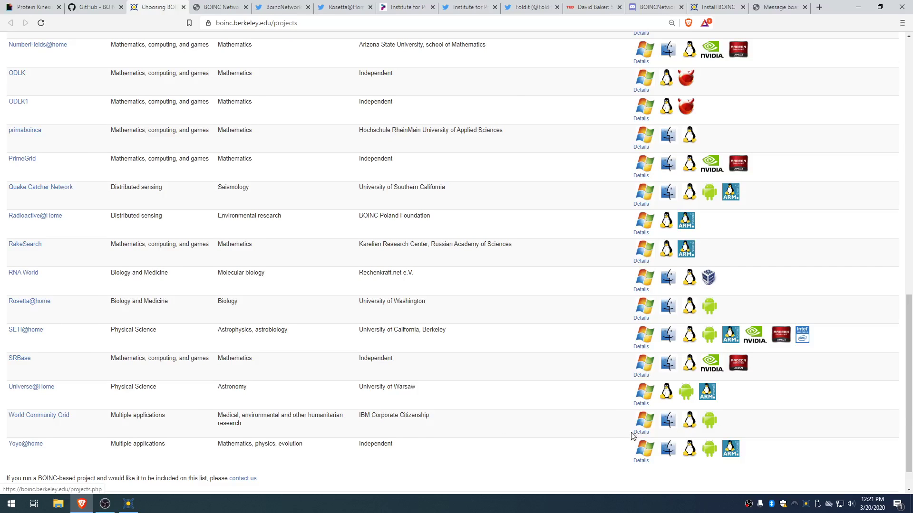
scroll(509, 391, up, 4)
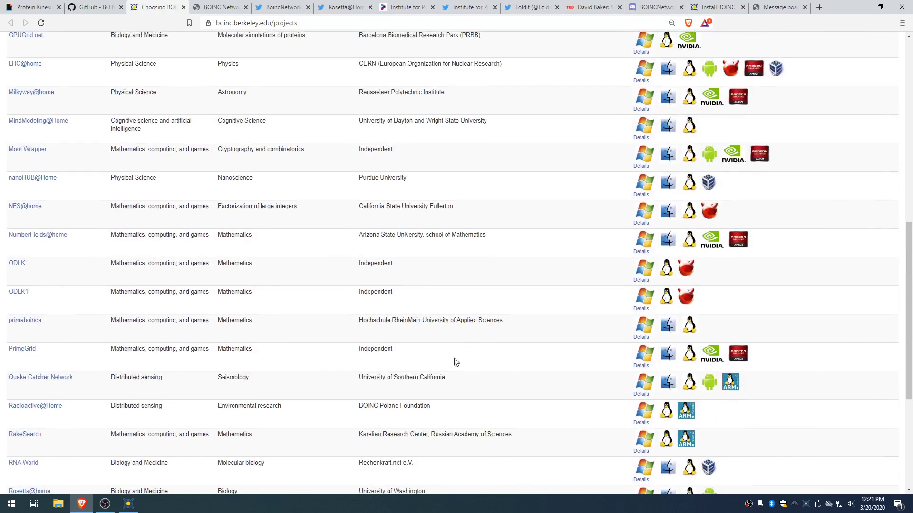
scroll(349, 333, up, 4)
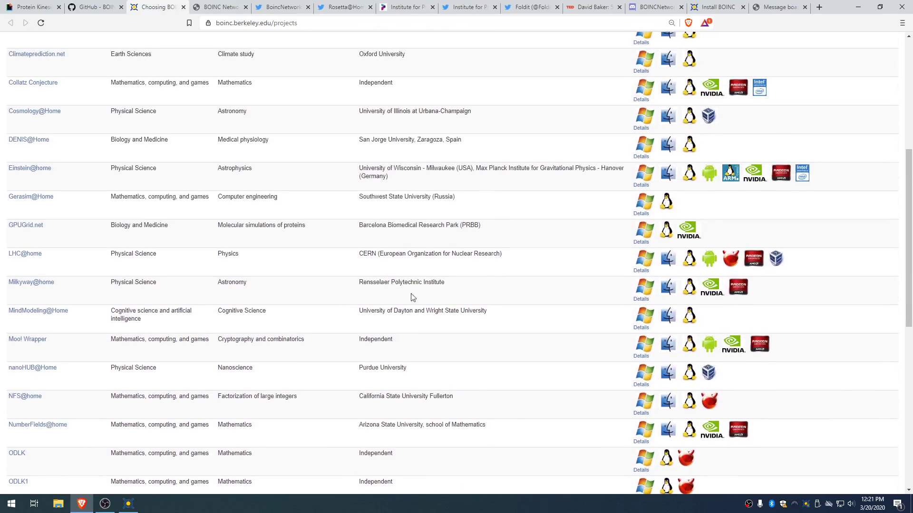
scroll(517, 304, up, 1)
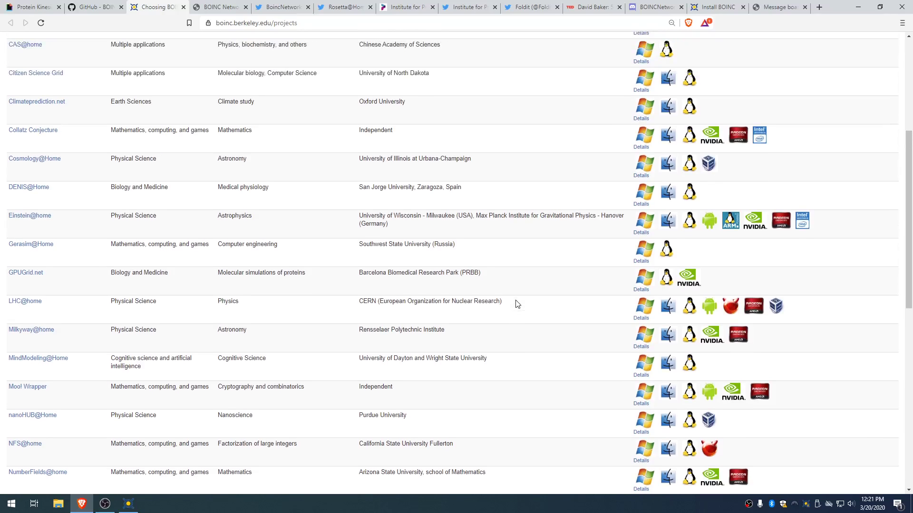
scroll(517, 304, up, 1)
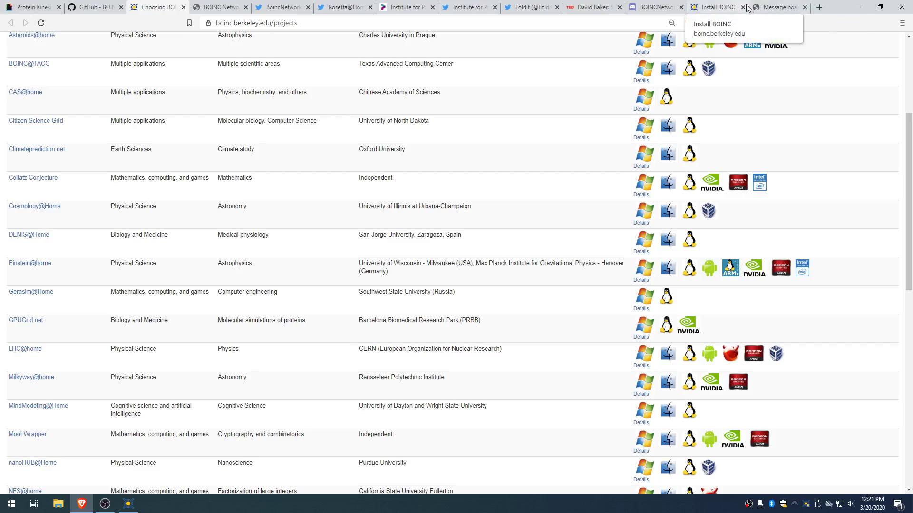
Step: Return to the Rosetta@home message boards listing News, Technical News and Cafe Rosetta
click(765, 7)
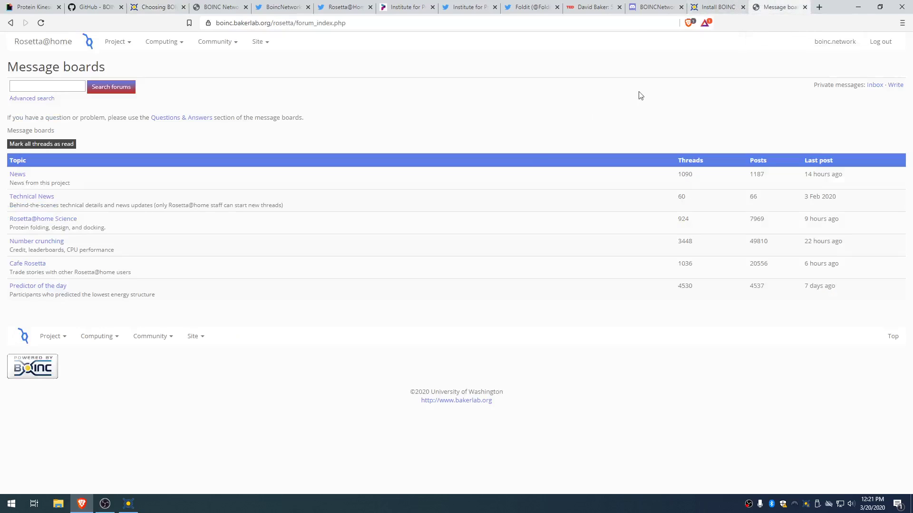